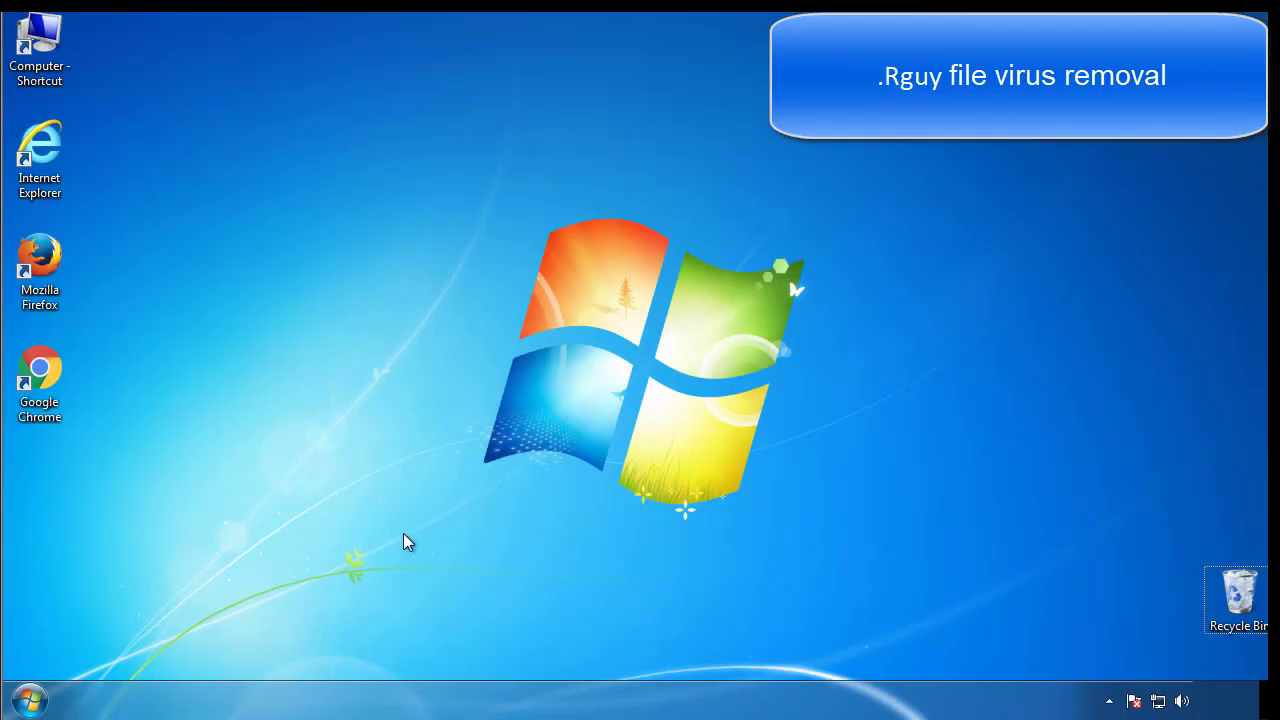
# Enable Minimal Safe boot on msconfig's Boot tab and restart into Safe Mode.
pyautogui.click(30, 700)
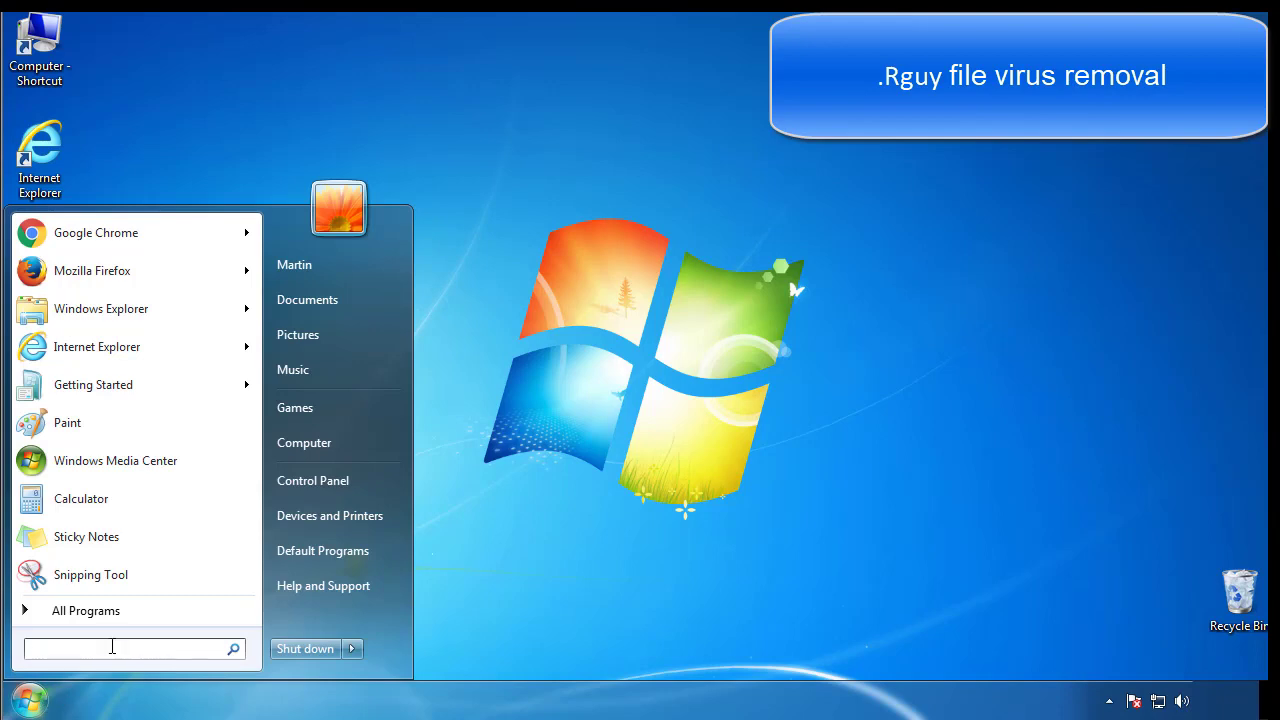
pyautogui.write('msconfig')
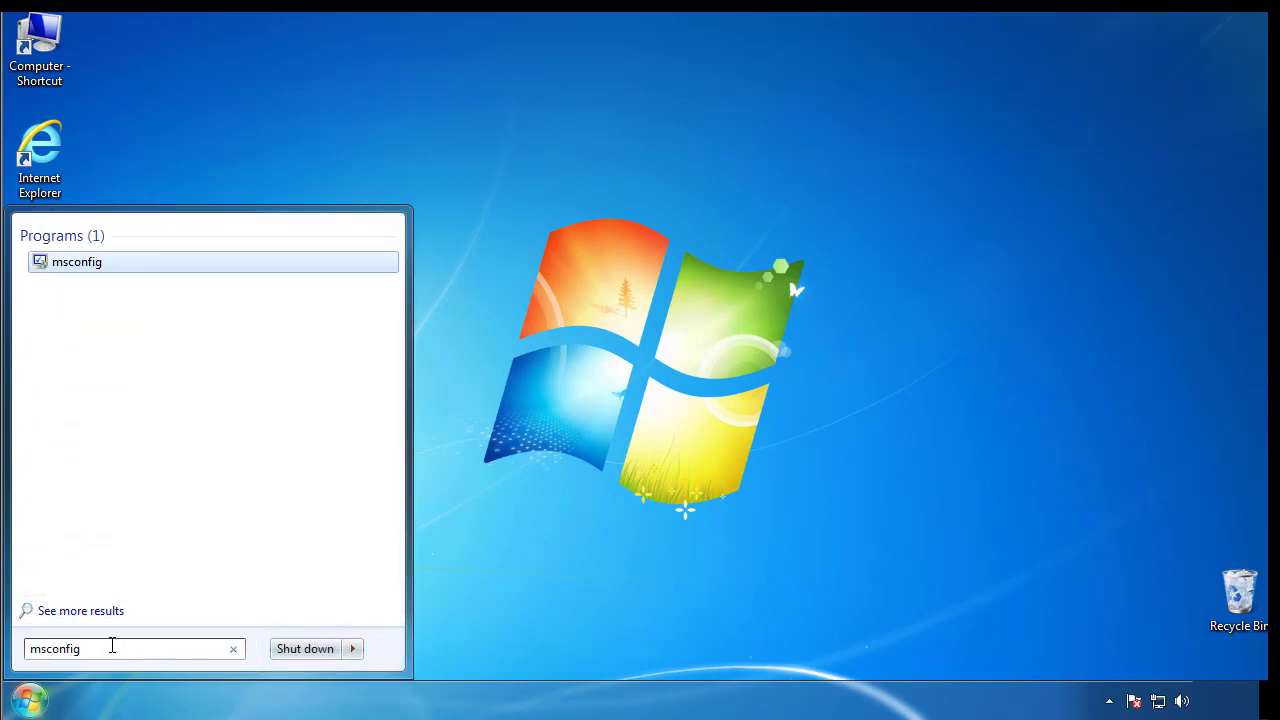
pyautogui.press('Return')
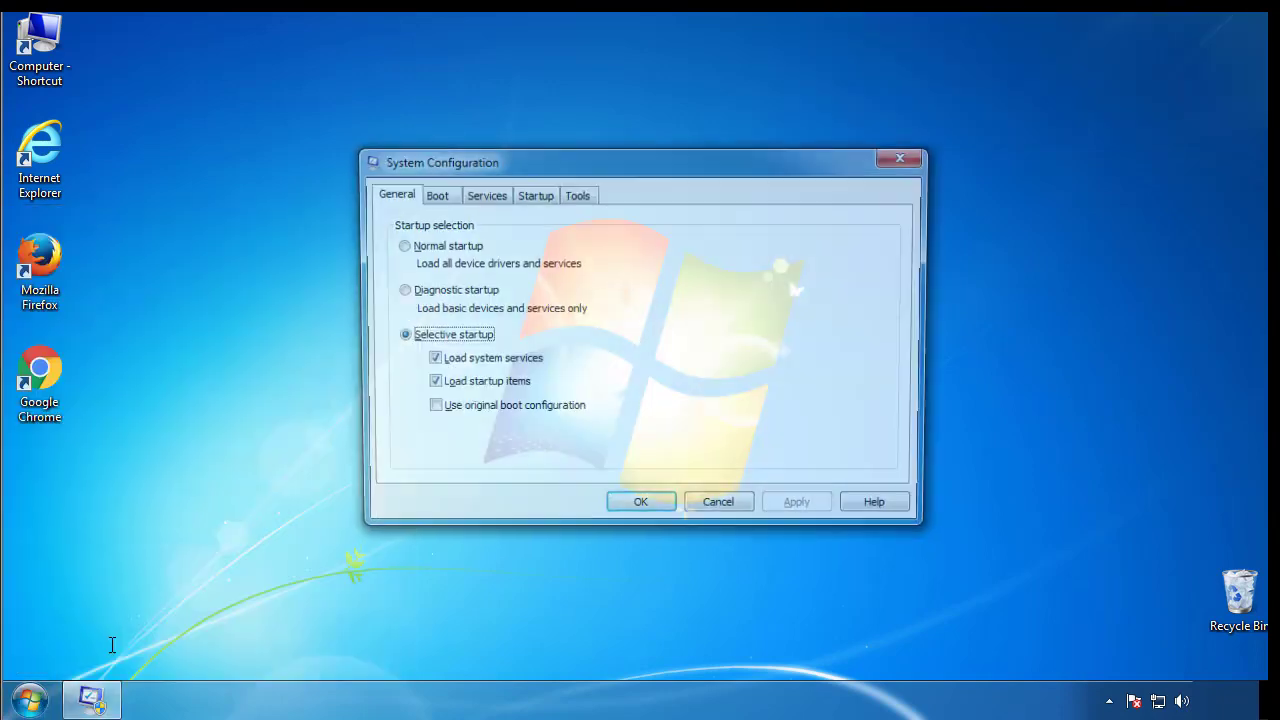
pyautogui.click(430, 195)
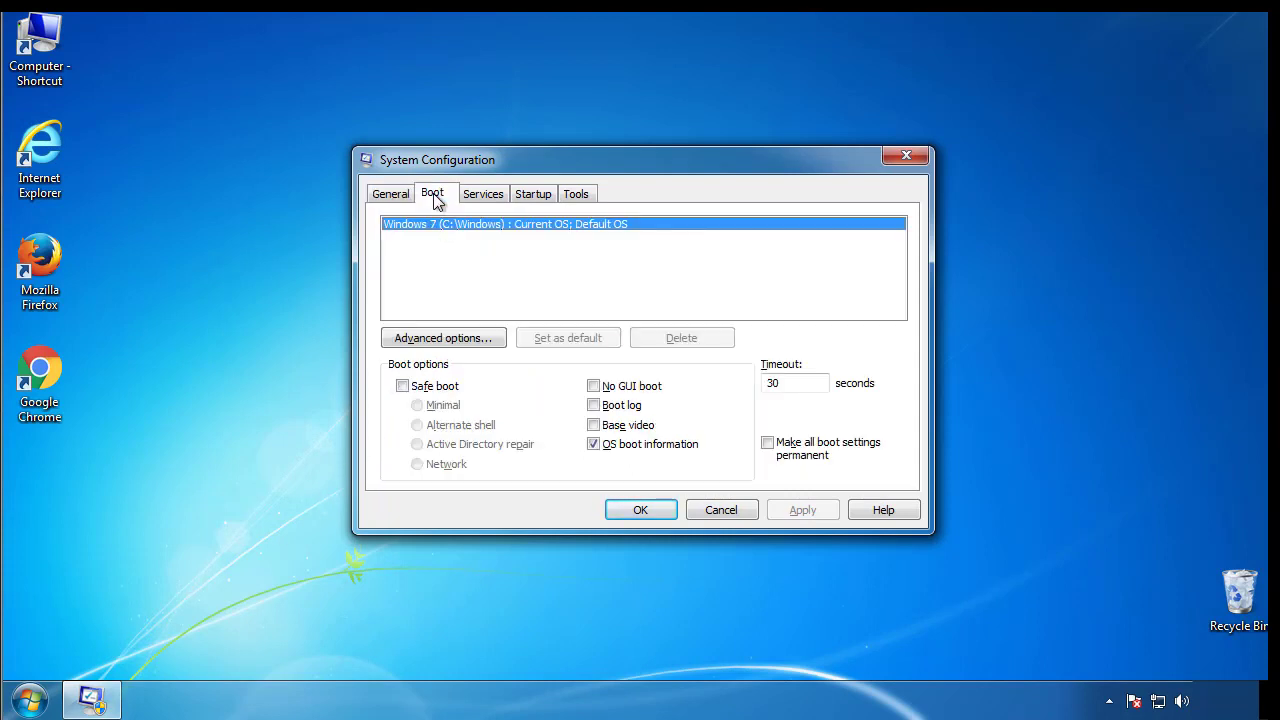
pyautogui.click(402, 386)
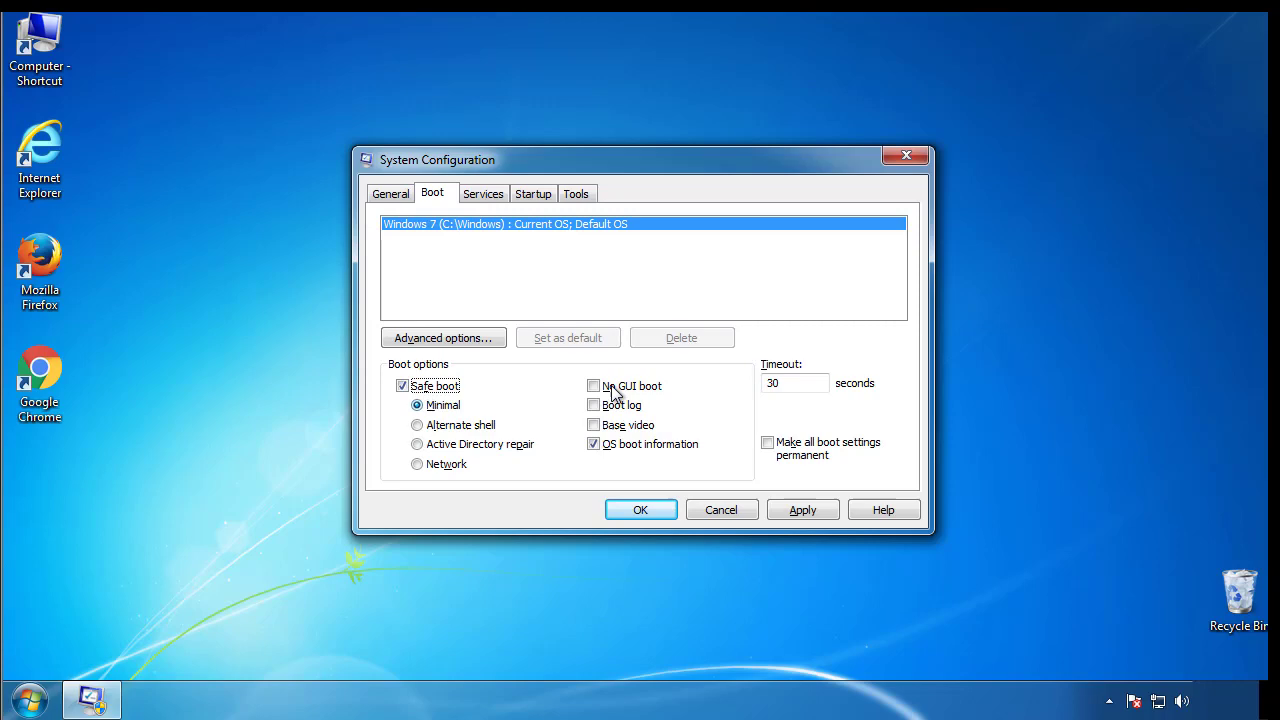
pyautogui.click(652, 513)
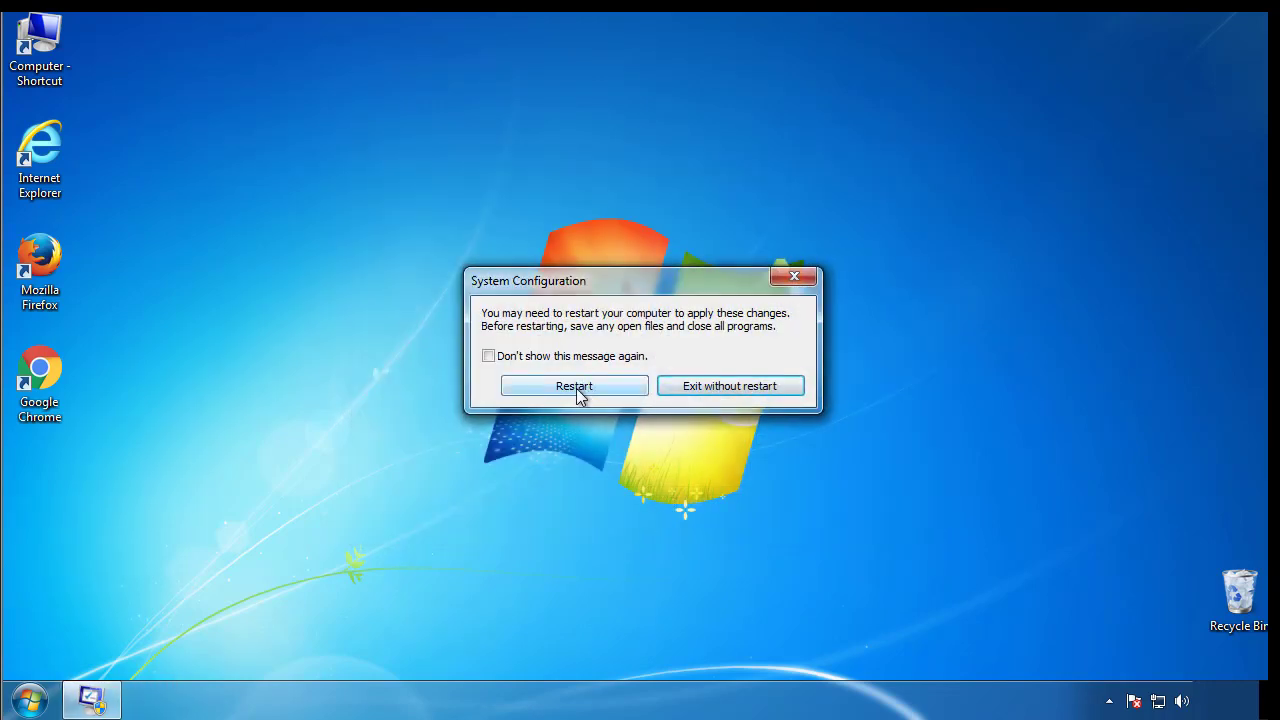
pyautogui.click(576, 388)
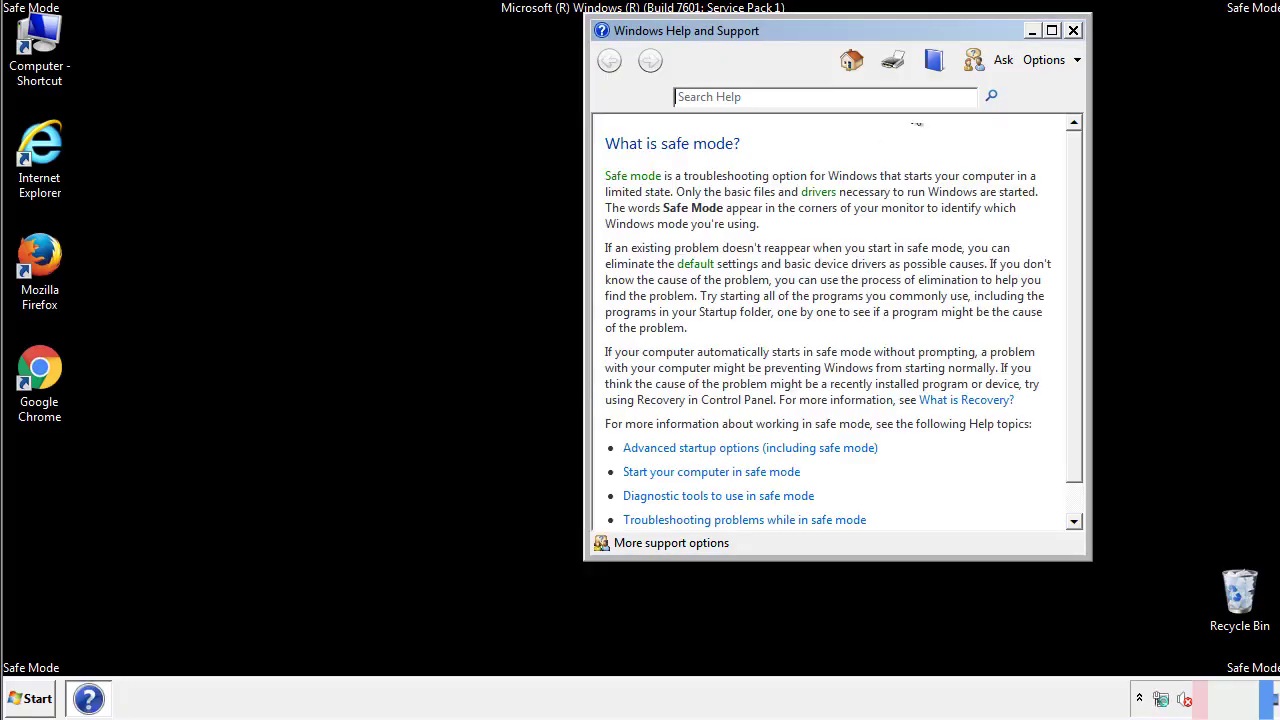
# Turn on 'Show hidden files, folders, and drives' in Control Panel's Folder Options.
pyautogui.click(1072, 30)
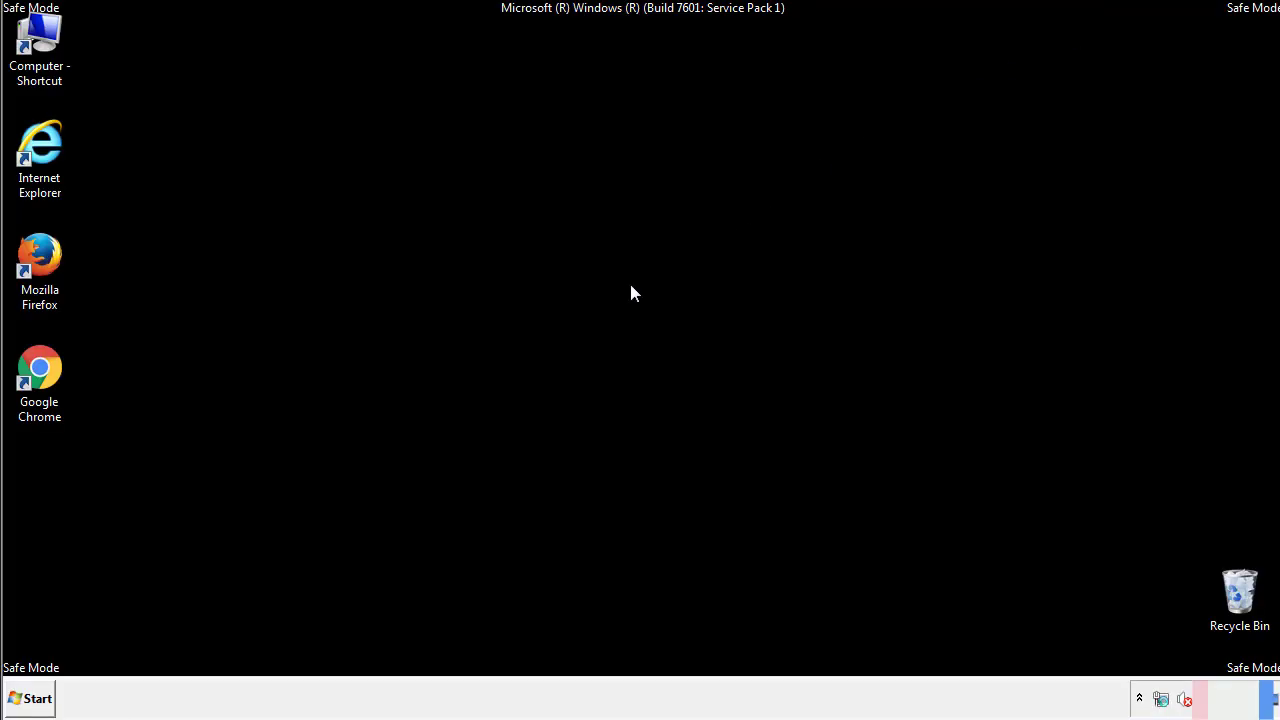
pyautogui.click(33, 698)
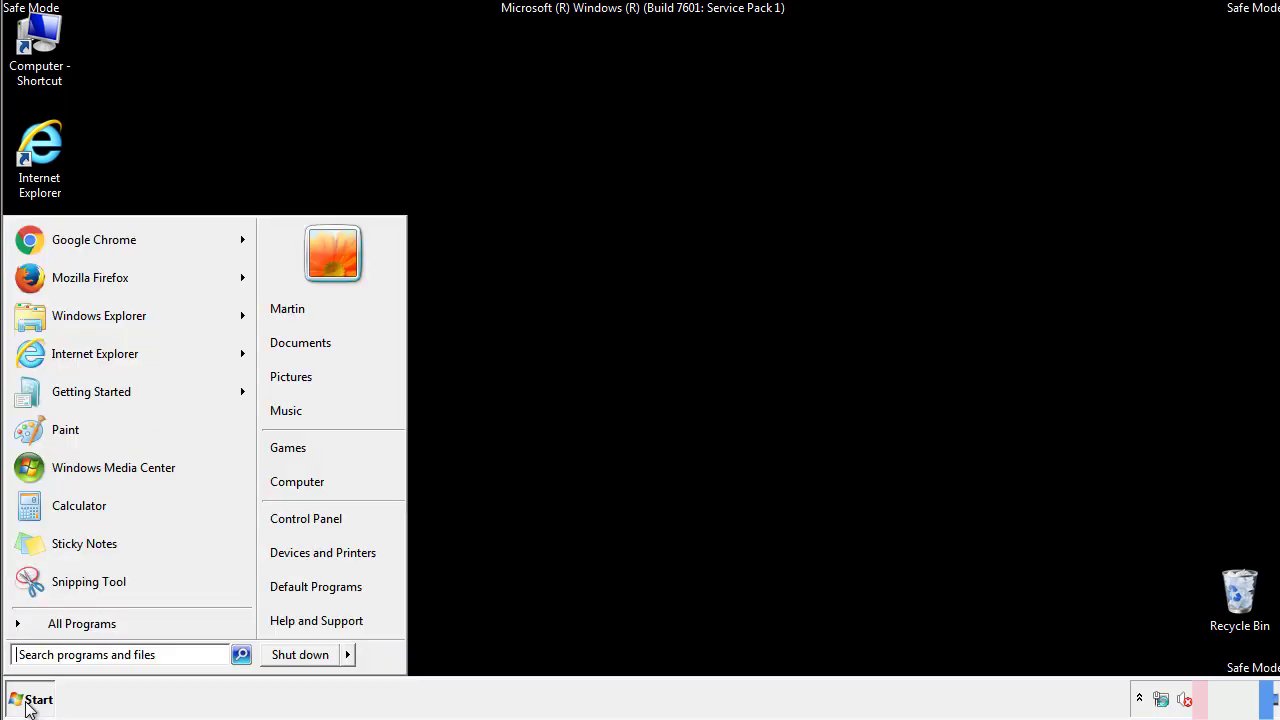
pyautogui.click(321, 515)
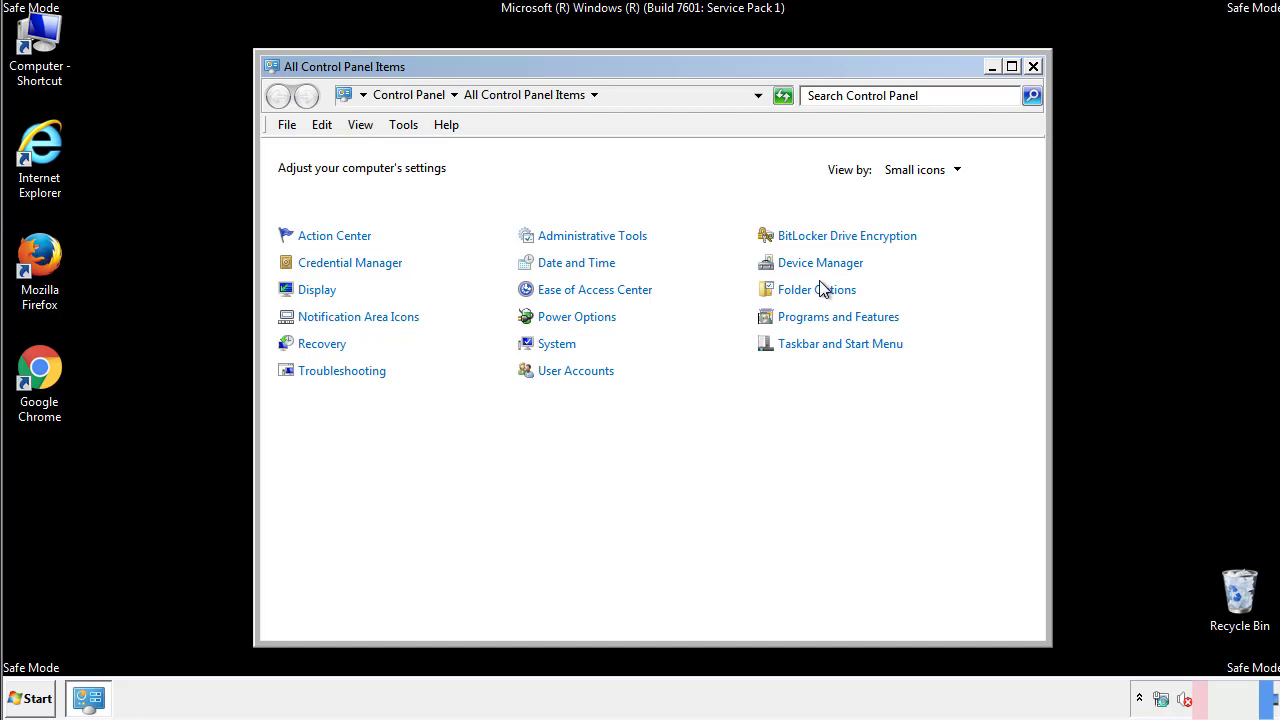
pyautogui.click(817, 290)
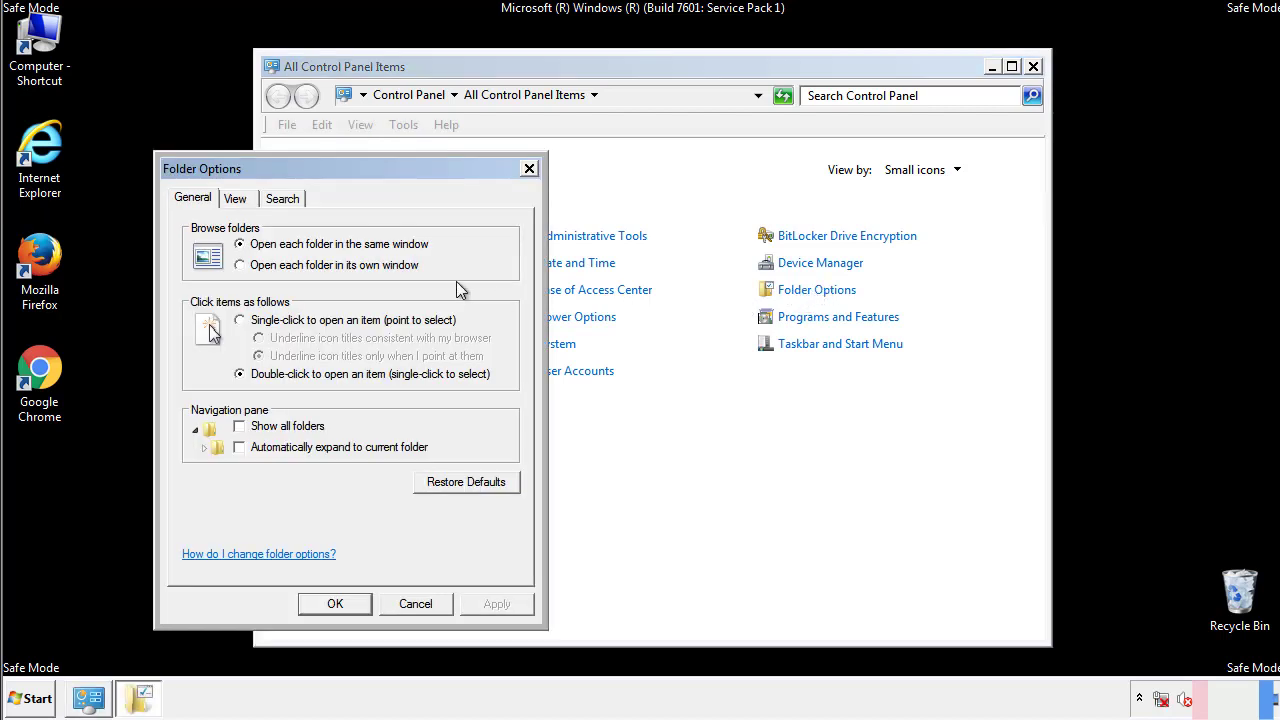
pyautogui.click(236, 199)
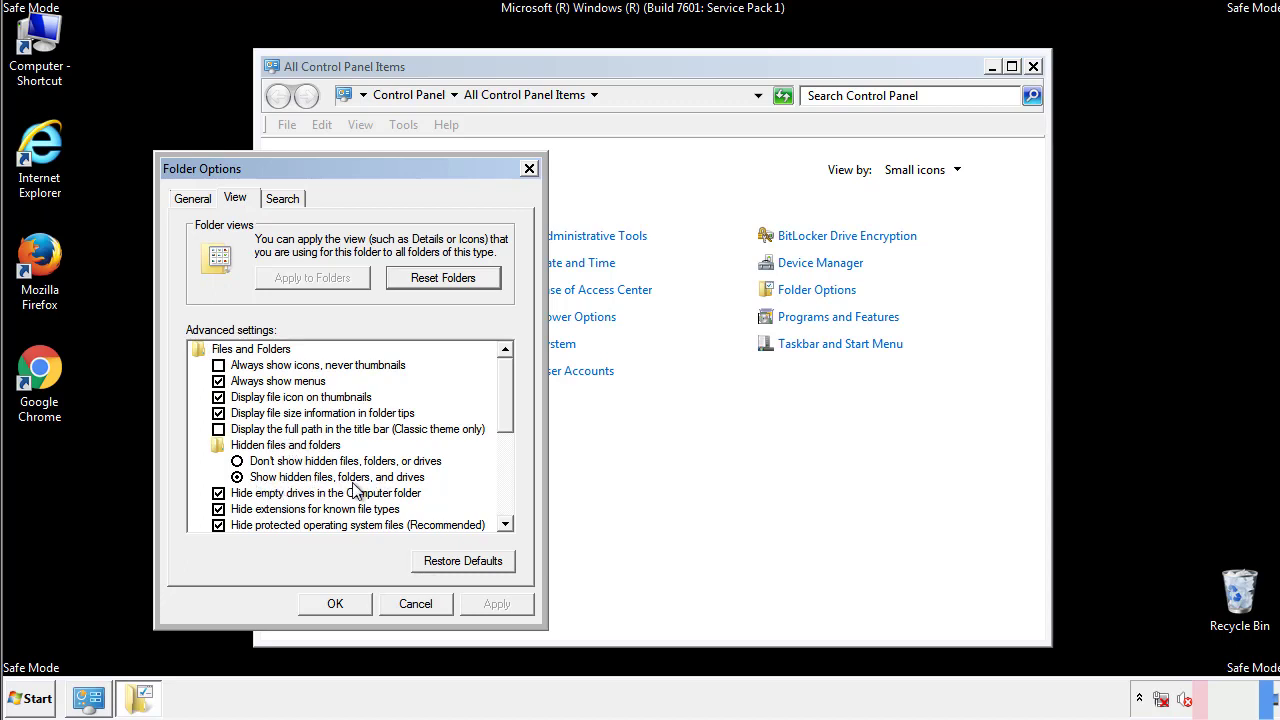
pyautogui.click(345, 601)
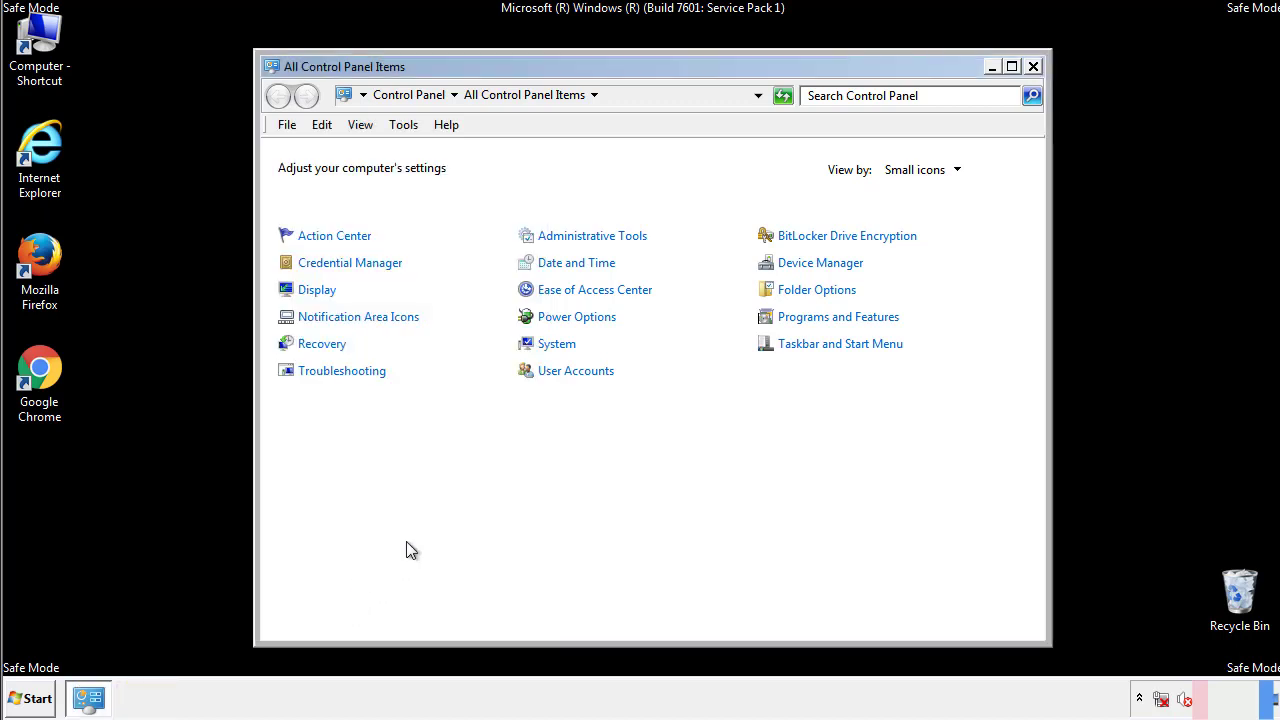
pyautogui.click(1033, 66)
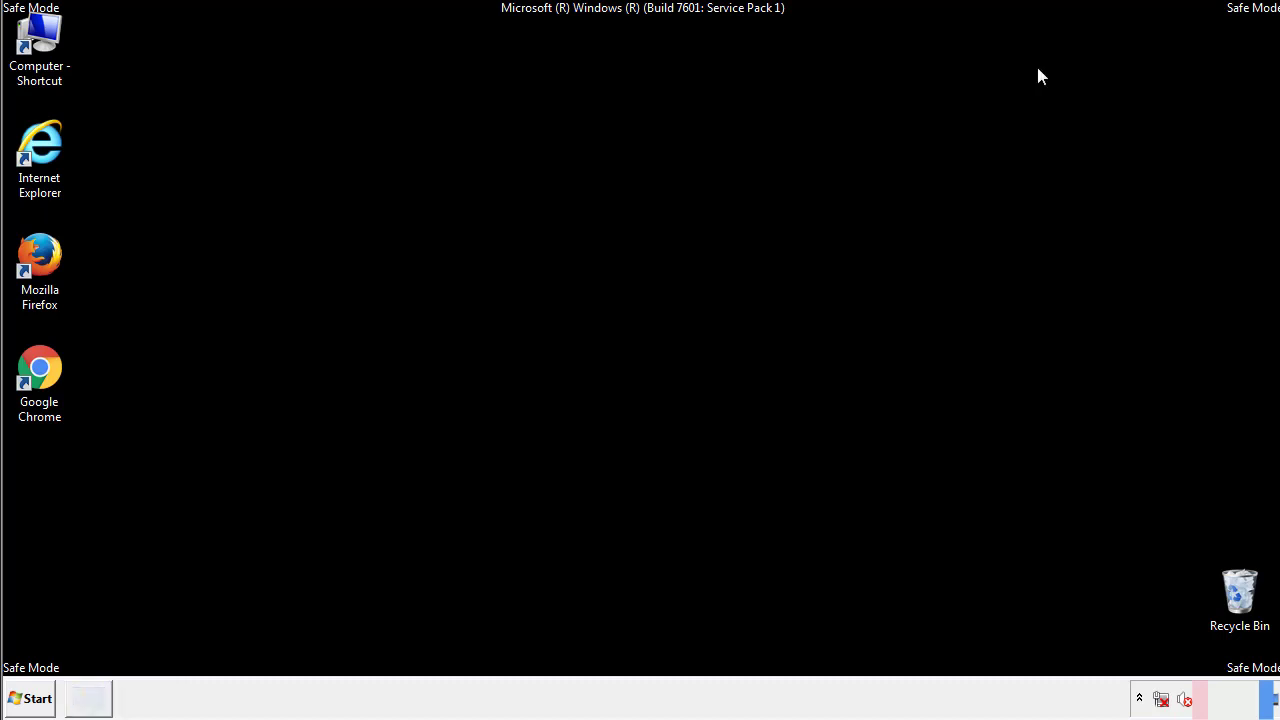
# Browse Computer to C:\Windows\System32\drivers\etc and open the hosts file.
pyautogui.doubleClick(52, 35)
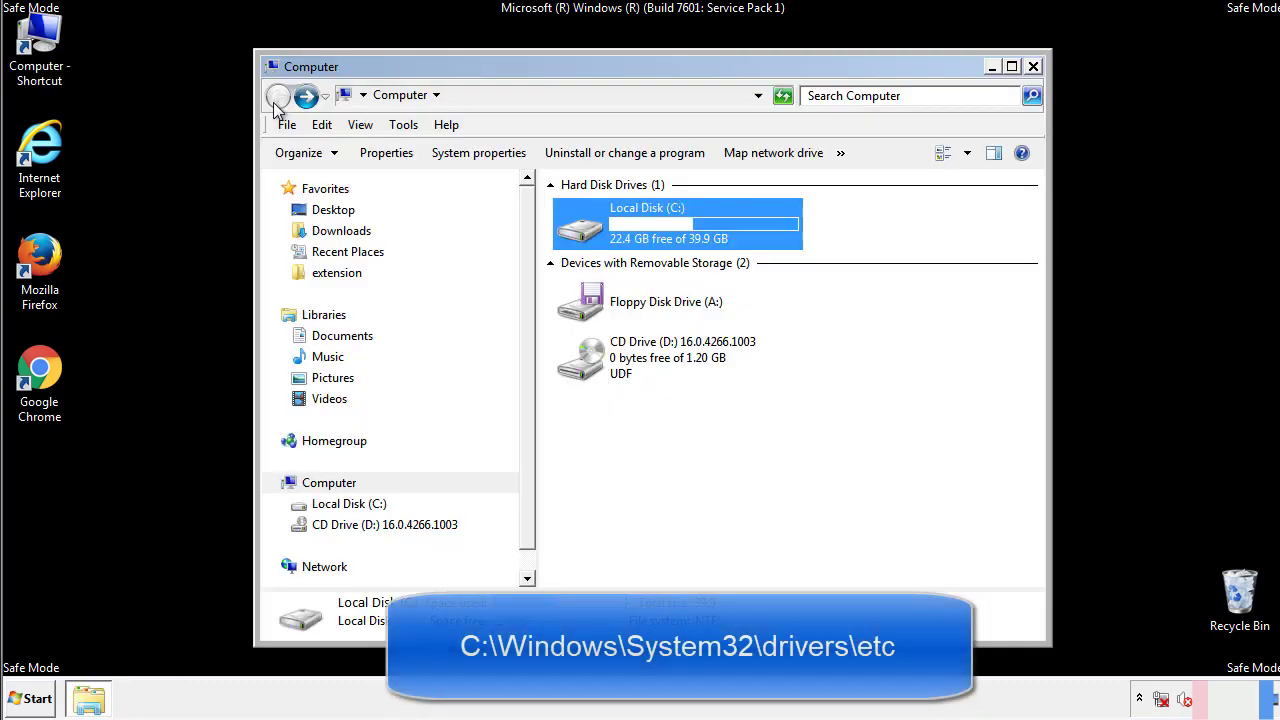
pyautogui.doubleClick(578, 228)
pyautogui.click(585, 368)
pyautogui.doubleClick(585, 368)
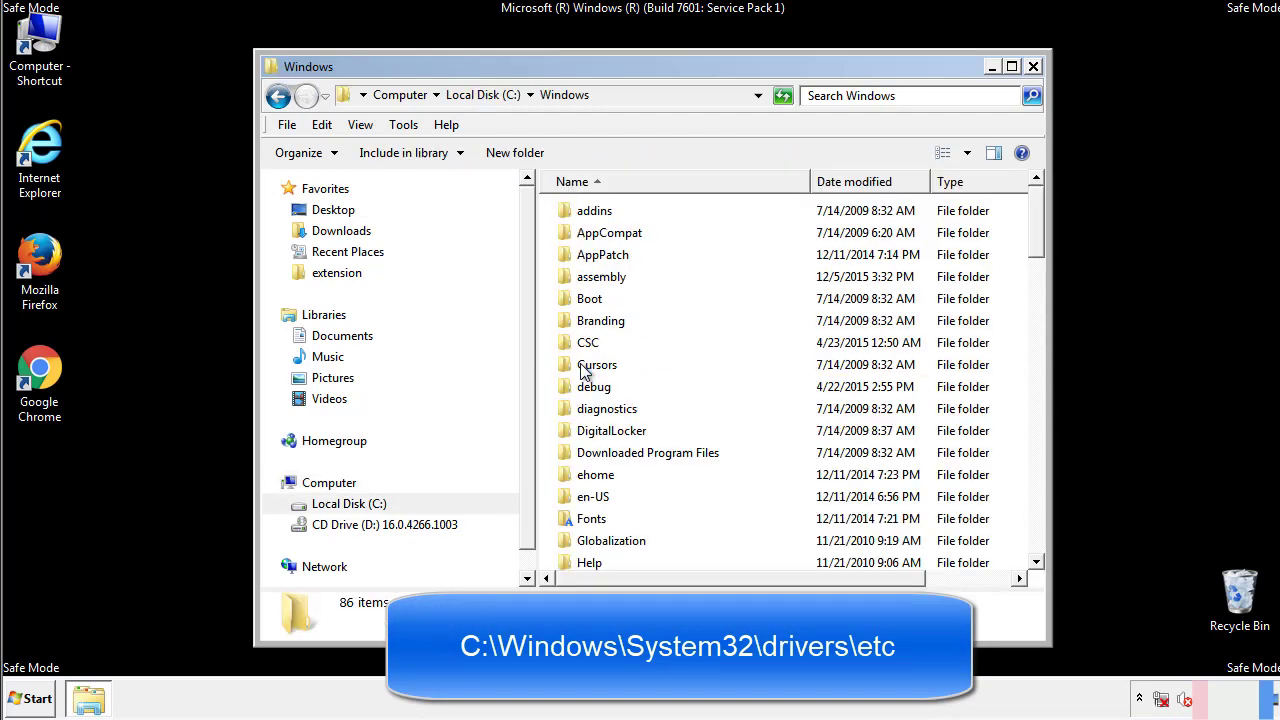
pyautogui.scroll(-2, 588, 452)
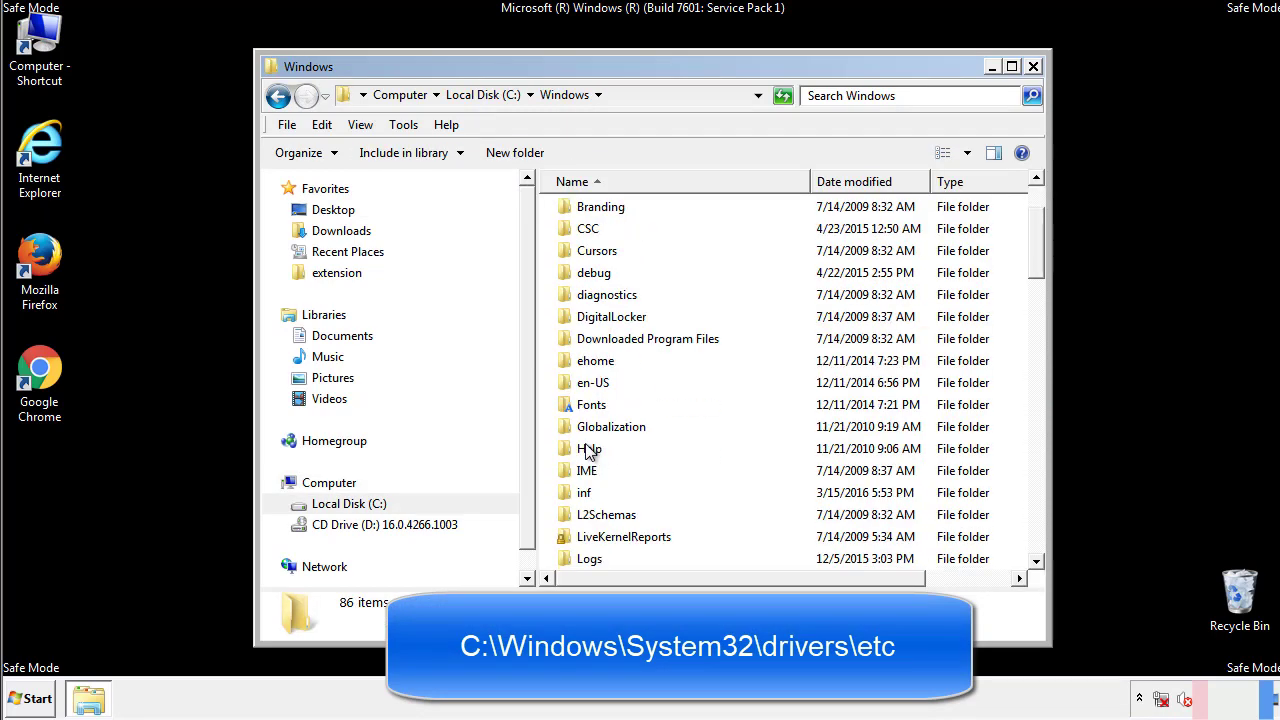
pyautogui.scroll(-7, 588, 452)
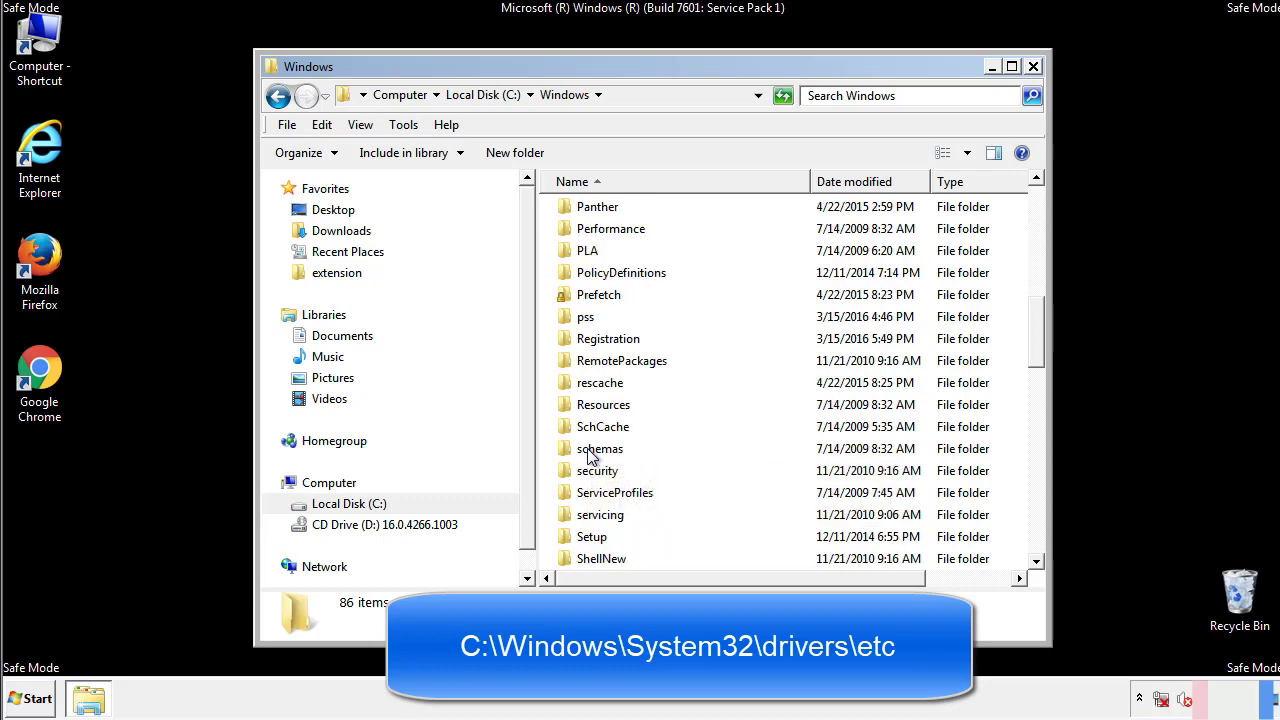
pyautogui.scroll(-2, 588, 452)
pyautogui.doubleClick(606, 516)
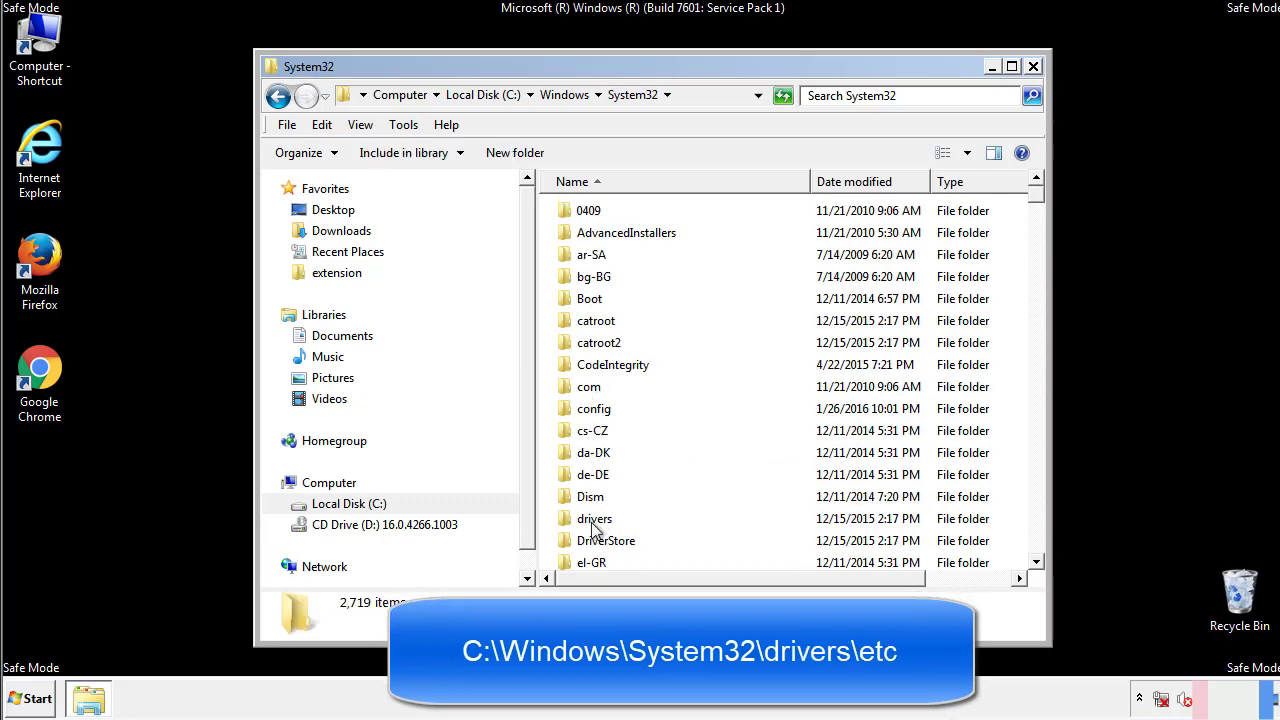
pyautogui.doubleClick(593, 522)
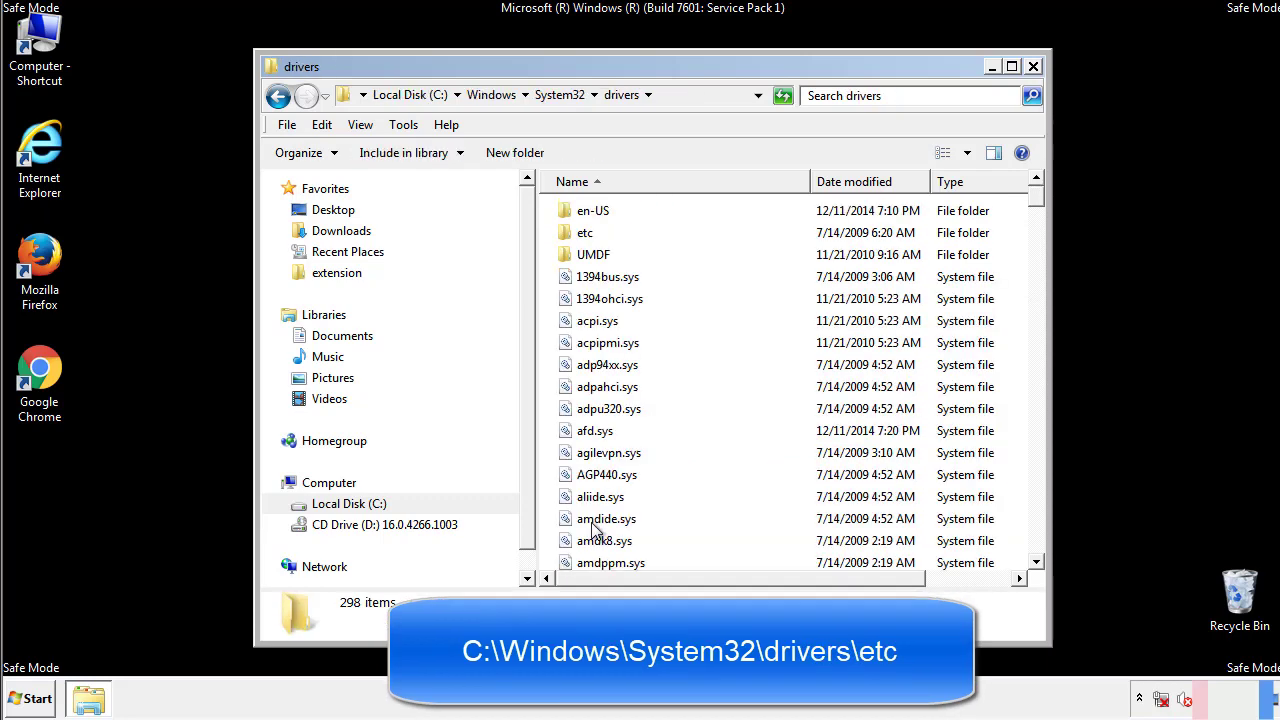
pyautogui.doubleClick(574, 240)
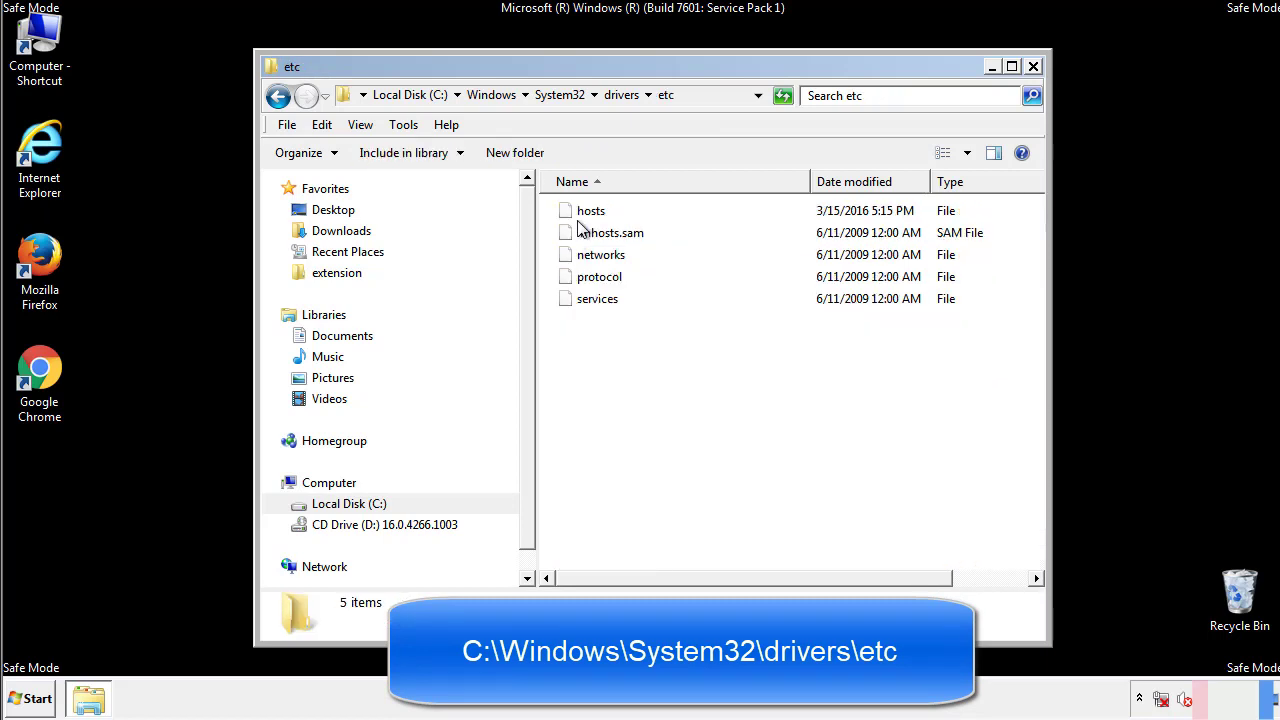
pyautogui.doubleClick(582, 212)
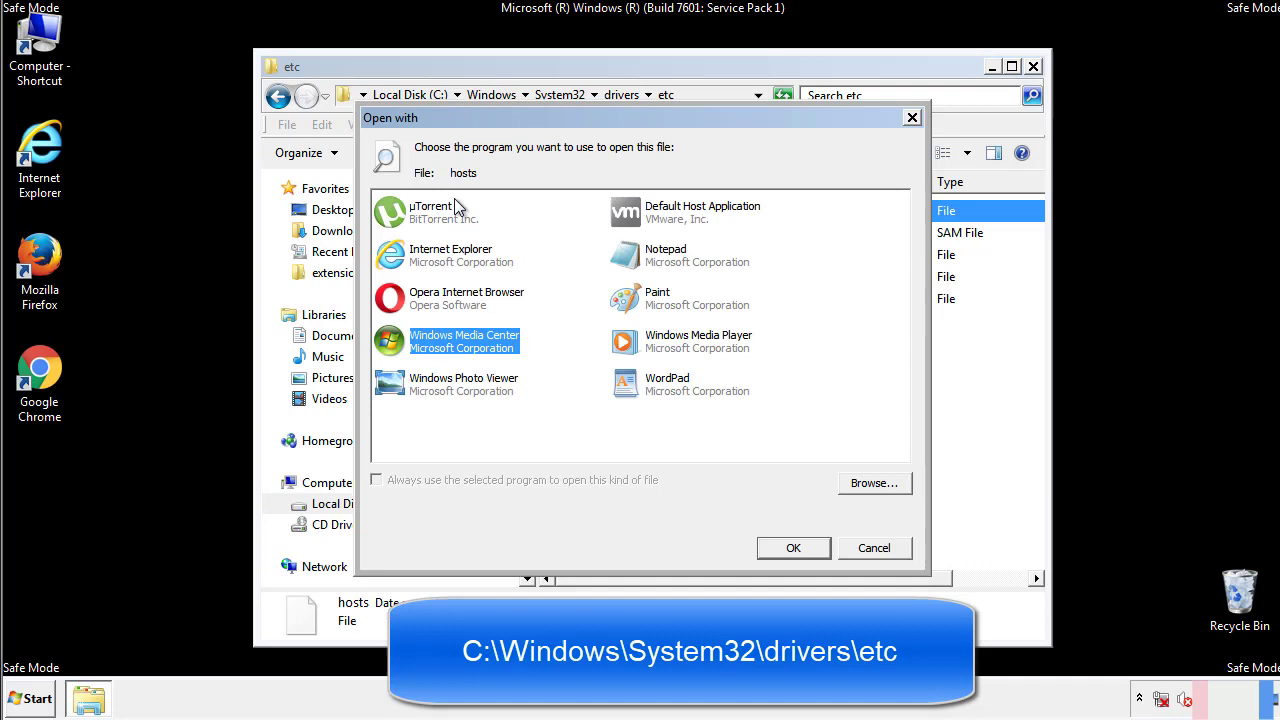
# Open the hosts file in Notepad and bring its window fully into view.
pyautogui.click(648, 260)
pyautogui.click(793, 548)
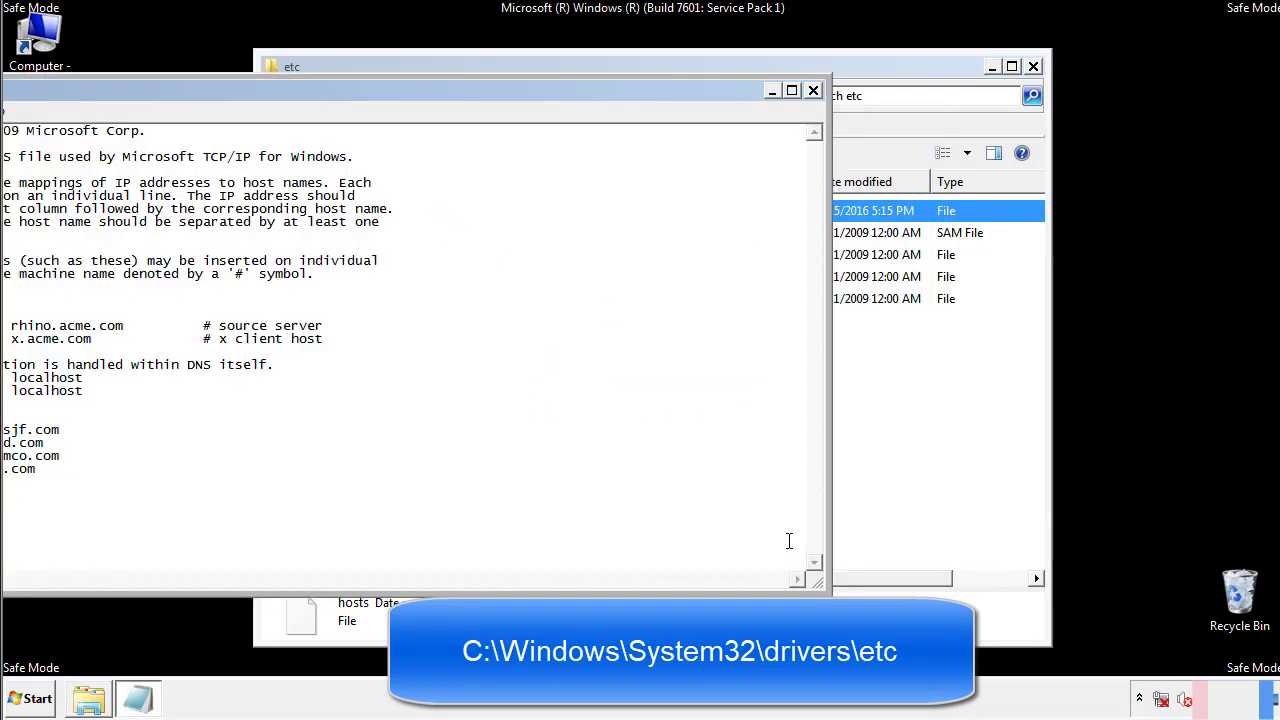
pyautogui.moveTo(523, 90); pyautogui.dragTo(814, 109)
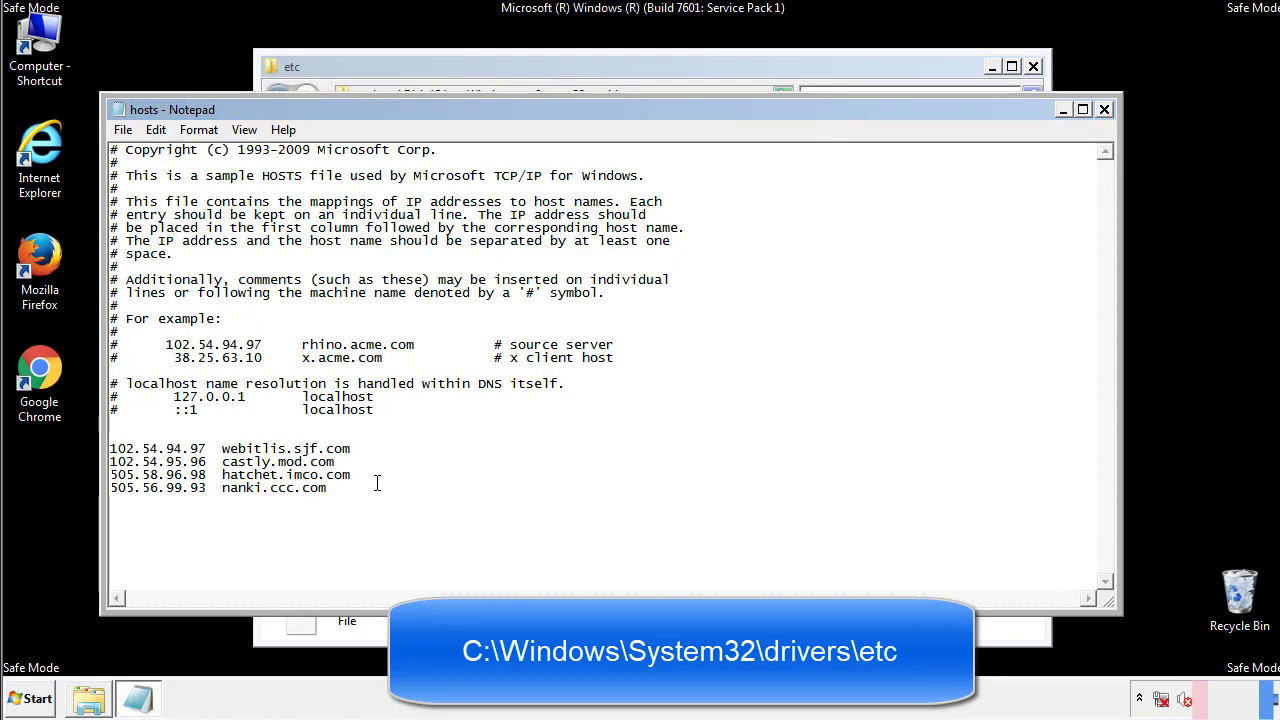
# Delete the four custom host entries at the end and save the hosts file.
pyautogui.hotkey('shift', 'Up')
pyautogui.hotkey('shift', 'Up')
pyautogui.hotkey('shift', 'Up')
pyautogui.hotkey('shift', 'Home')
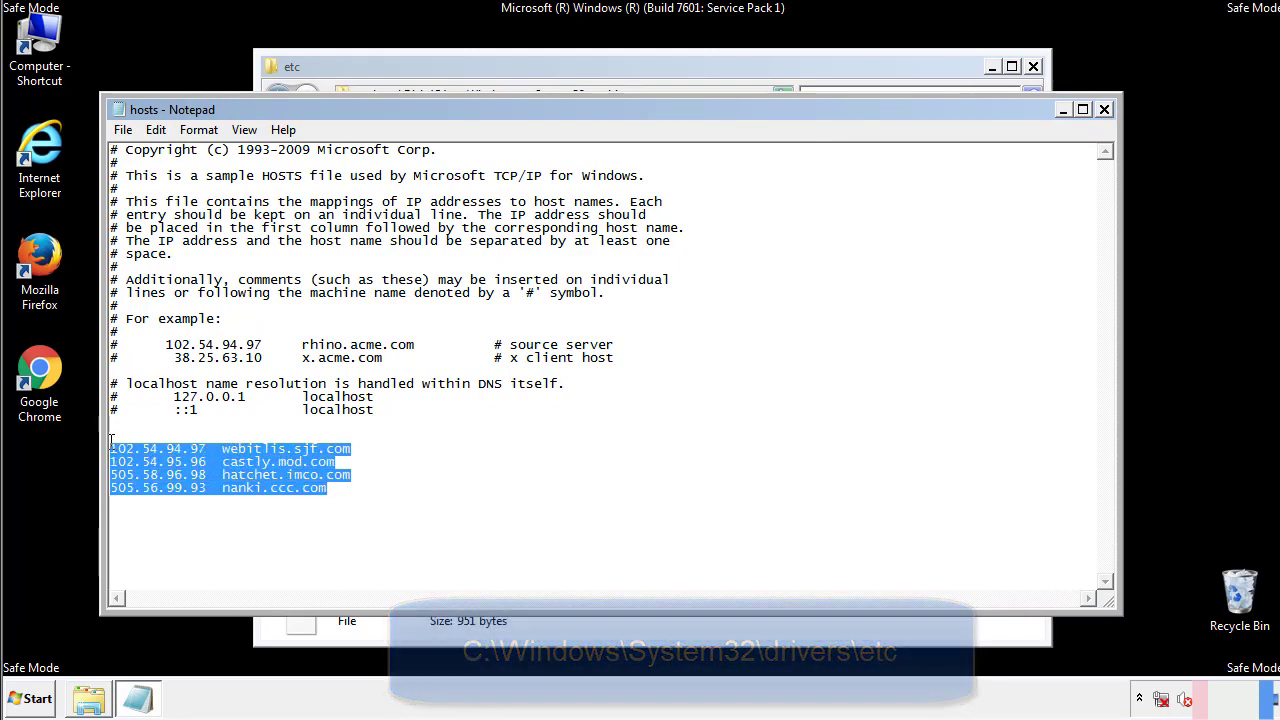
pyautogui.press('Delete')
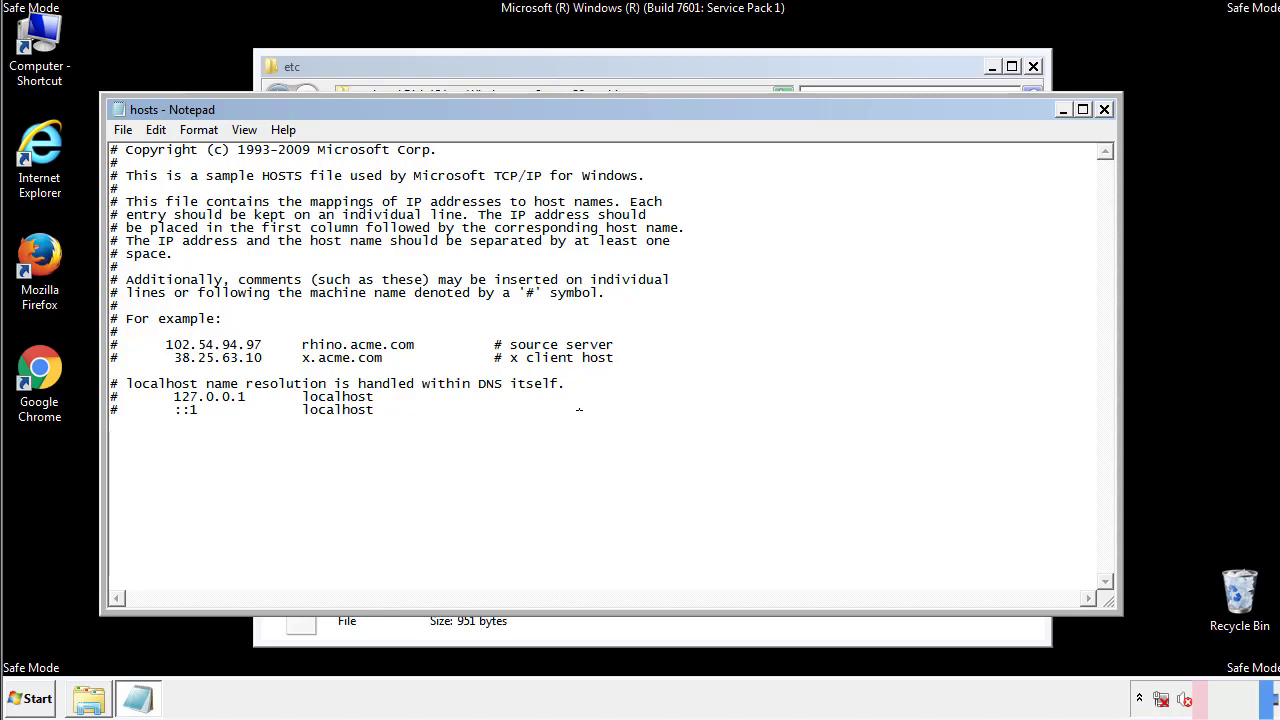
pyautogui.click(1104, 110)
pyautogui.click(567, 366)
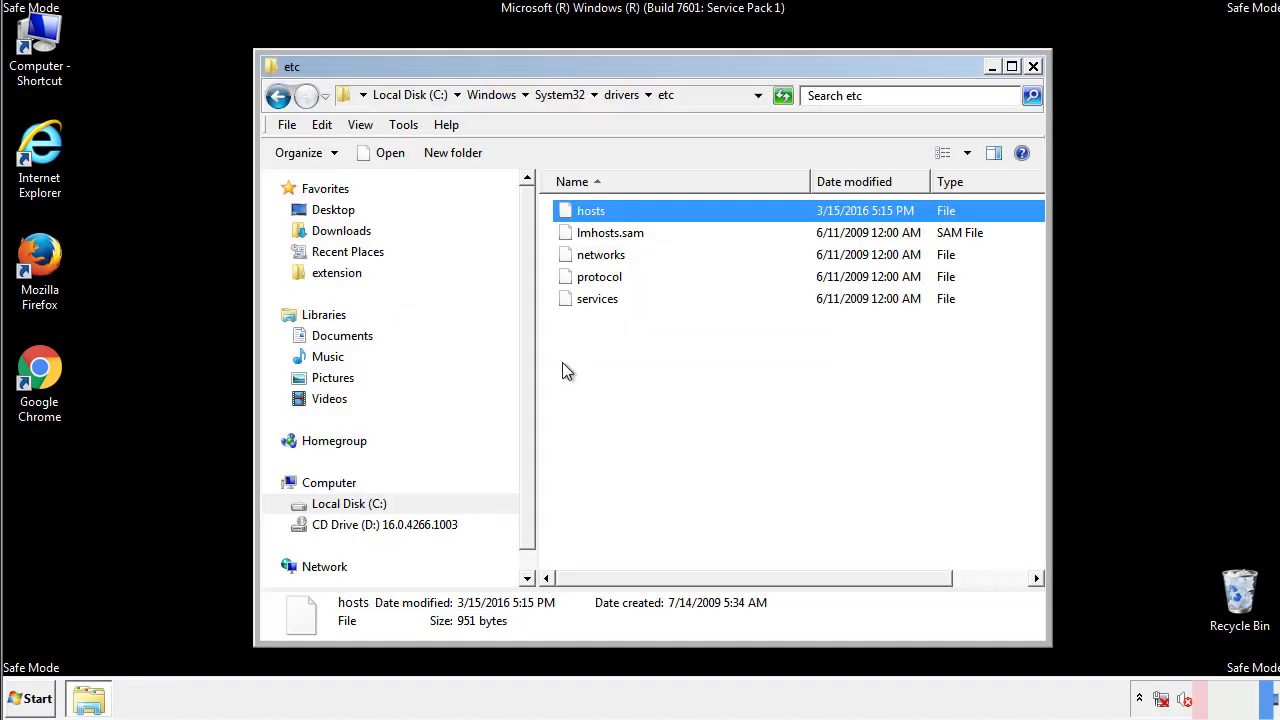
# Close the etc window and open the Startup folder from All Programs.
pyautogui.click(1033, 66)
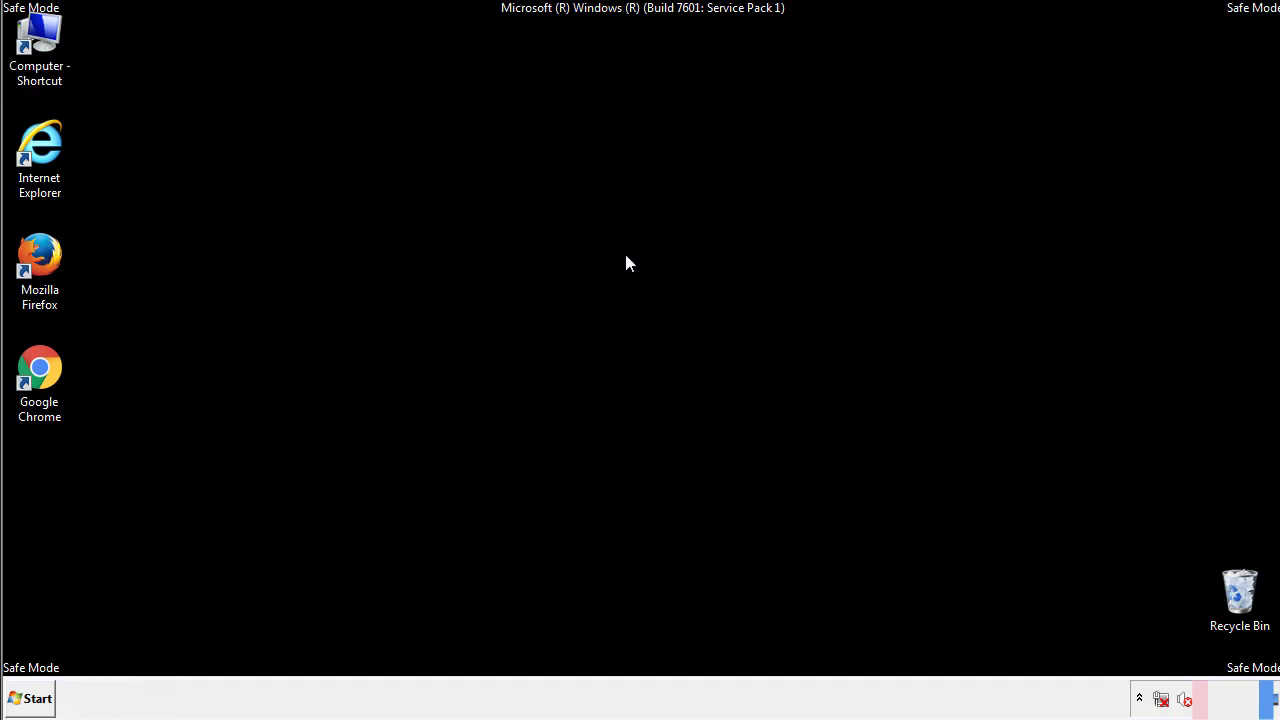
pyautogui.click(33, 699)
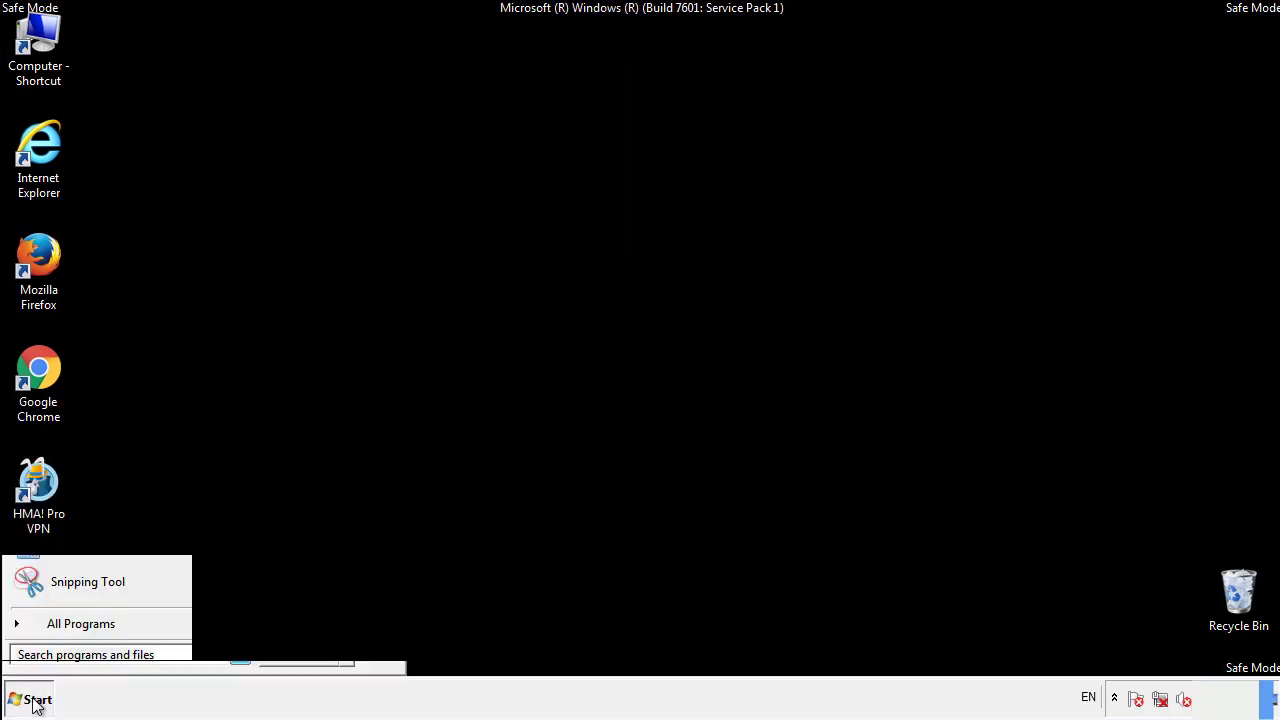
pyautogui.click(57, 631)
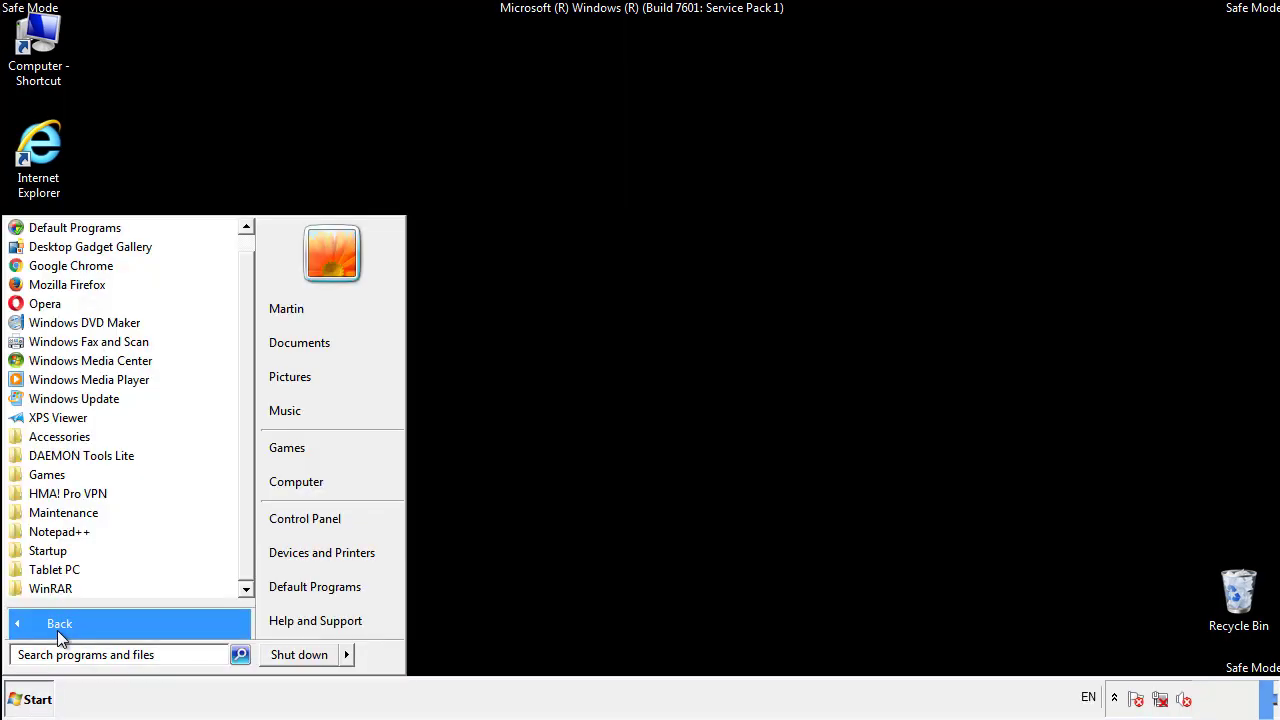
pyautogui.rightClick(49, 548)
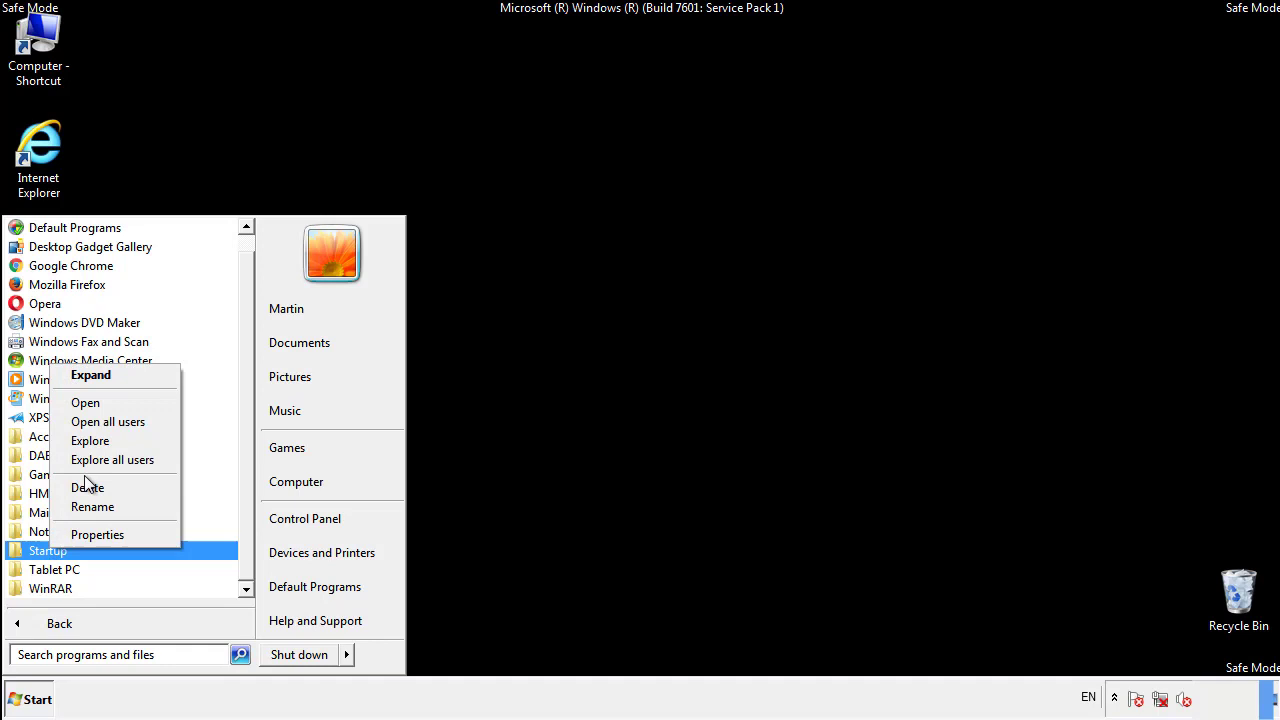
pyautogui.click(97, 402)
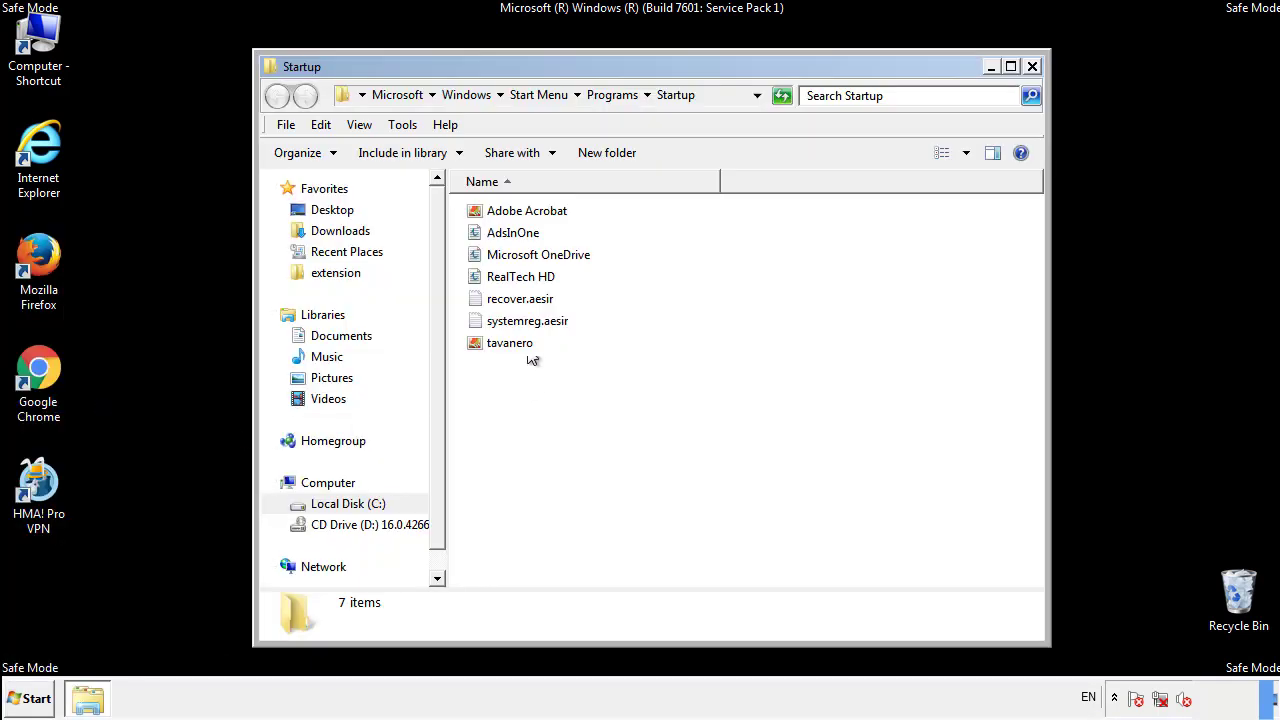
# Delete AdsInOne, recover.aesir, systemreg.aesir and tavanero from the Startup folder.
pyautogui.click(520, 233)
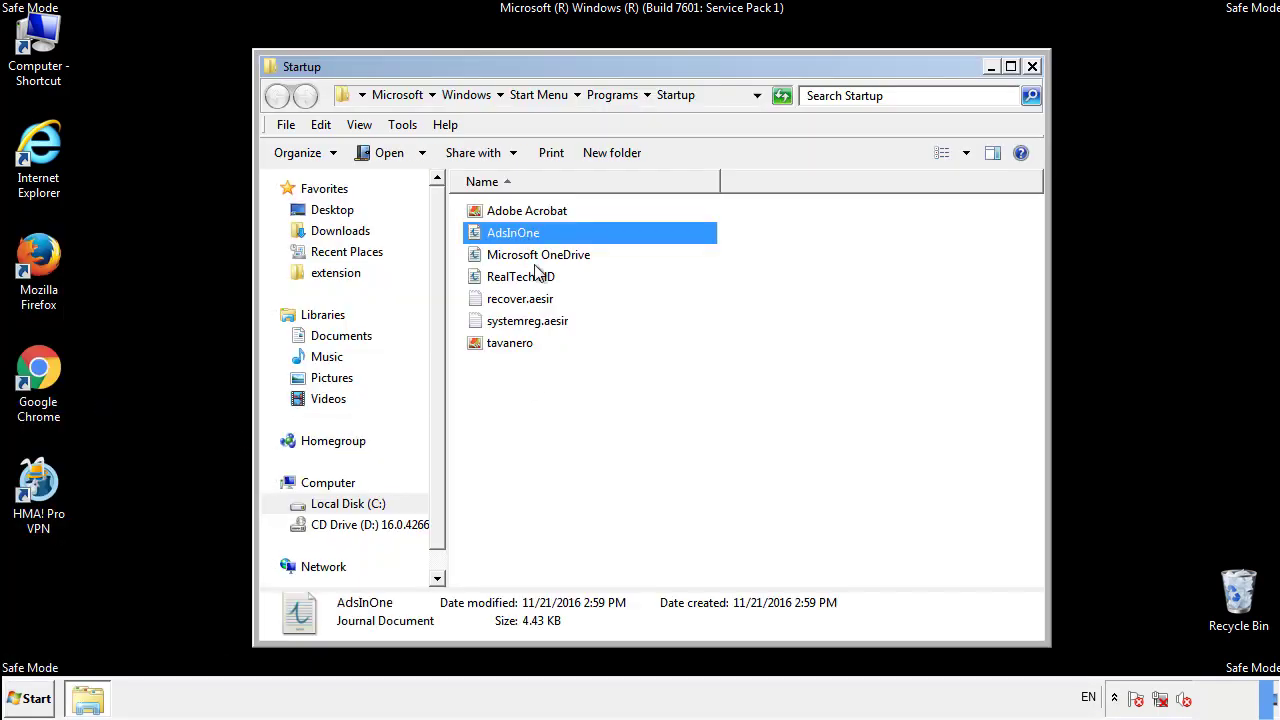
pyautogui.keyDown('ctrl'); pyautogui.click(522, 299); pyautogui.keyUp('ctrl')
pyautogui.keyDown('ctrl'); pyautogui.click(534, 320); pyautogui.keyUp('ctrl')
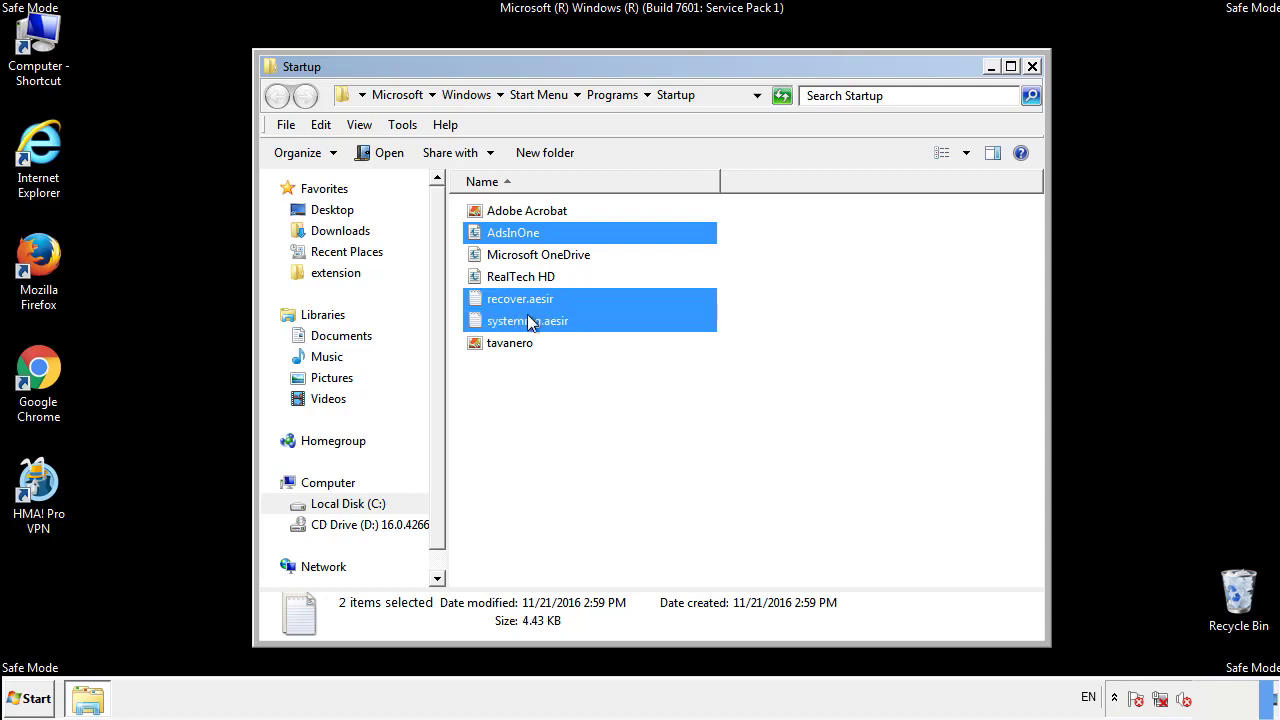
pyautogui.keyDown('ctrl'); pyautogui.click(512, 342); pyautogui.keyUp('ctrl')
pyautogui.rightClick(506, 344)
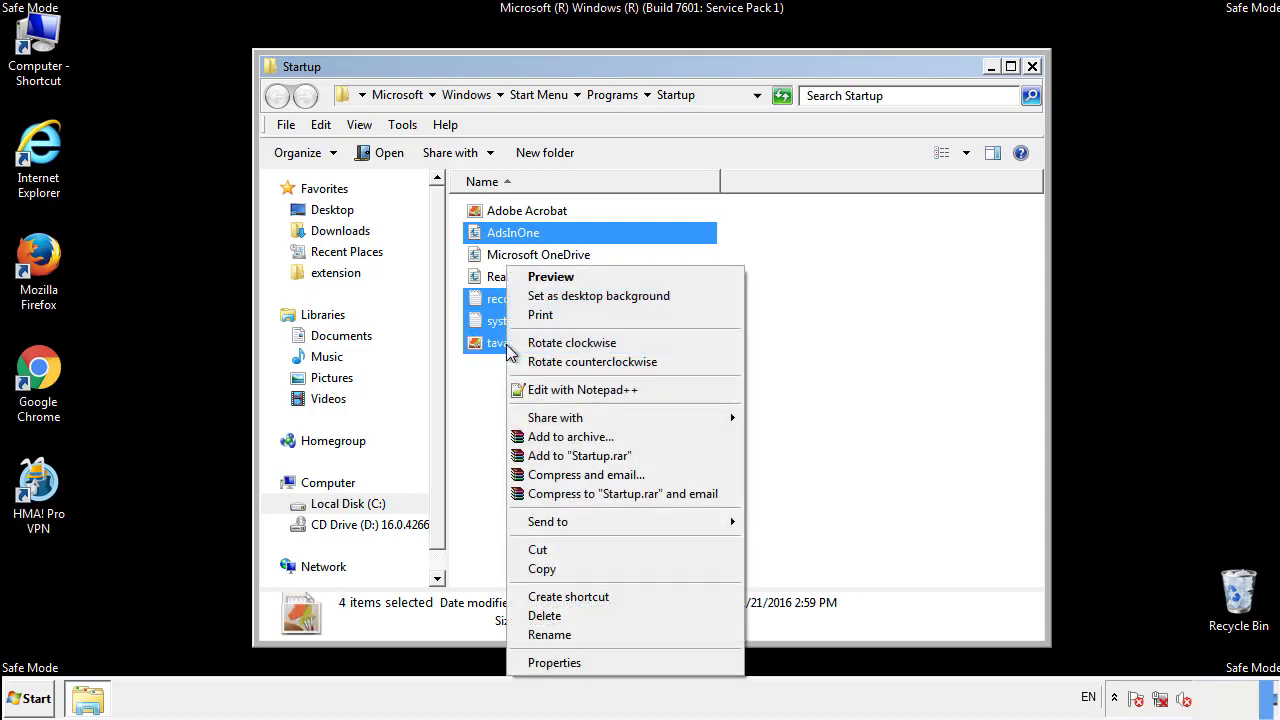
pyautogui.click(544, 615)
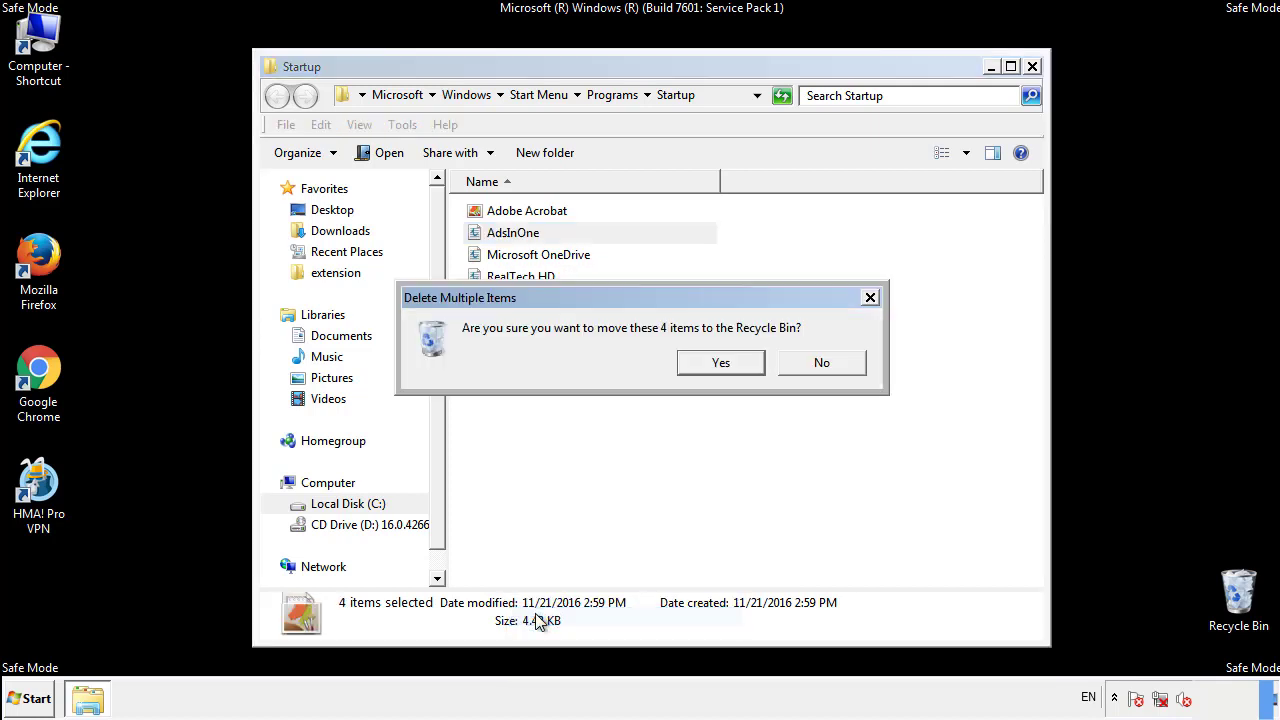
pyautogui.click(716, 364)
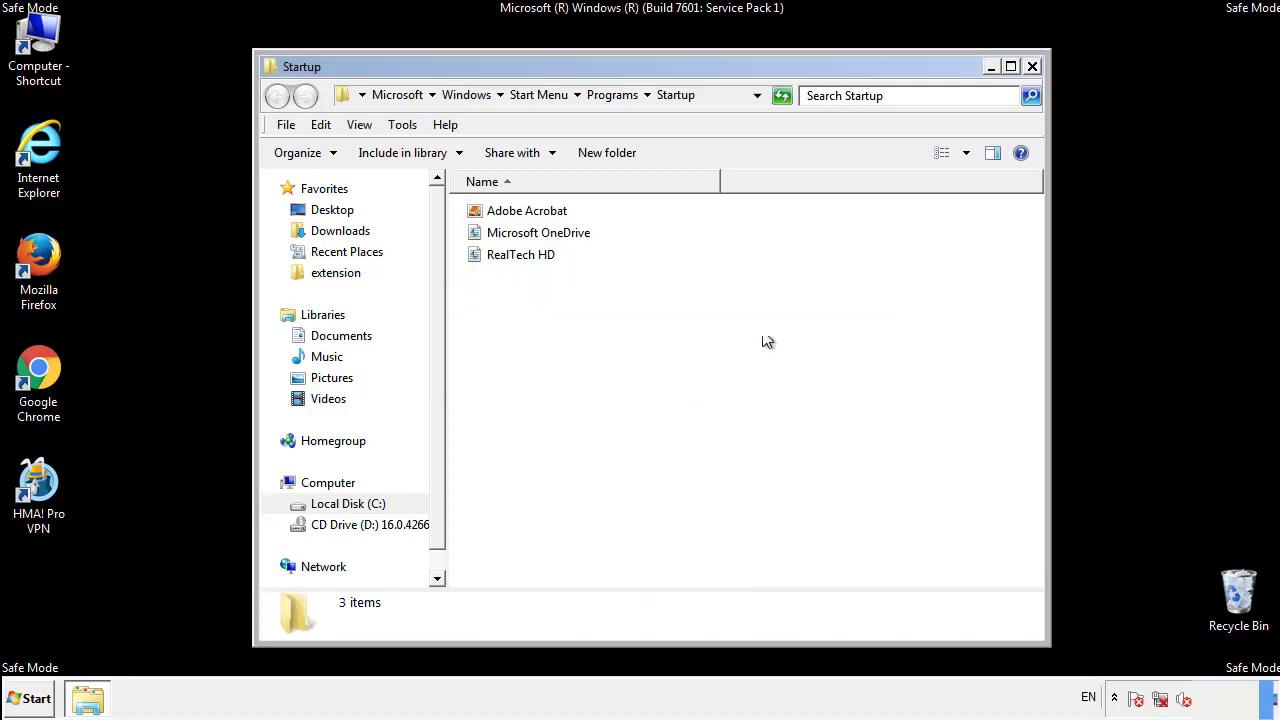
# Close the Startup window and launch Registry Editor via a regedit search.
pyautogui.click(1035, 75)
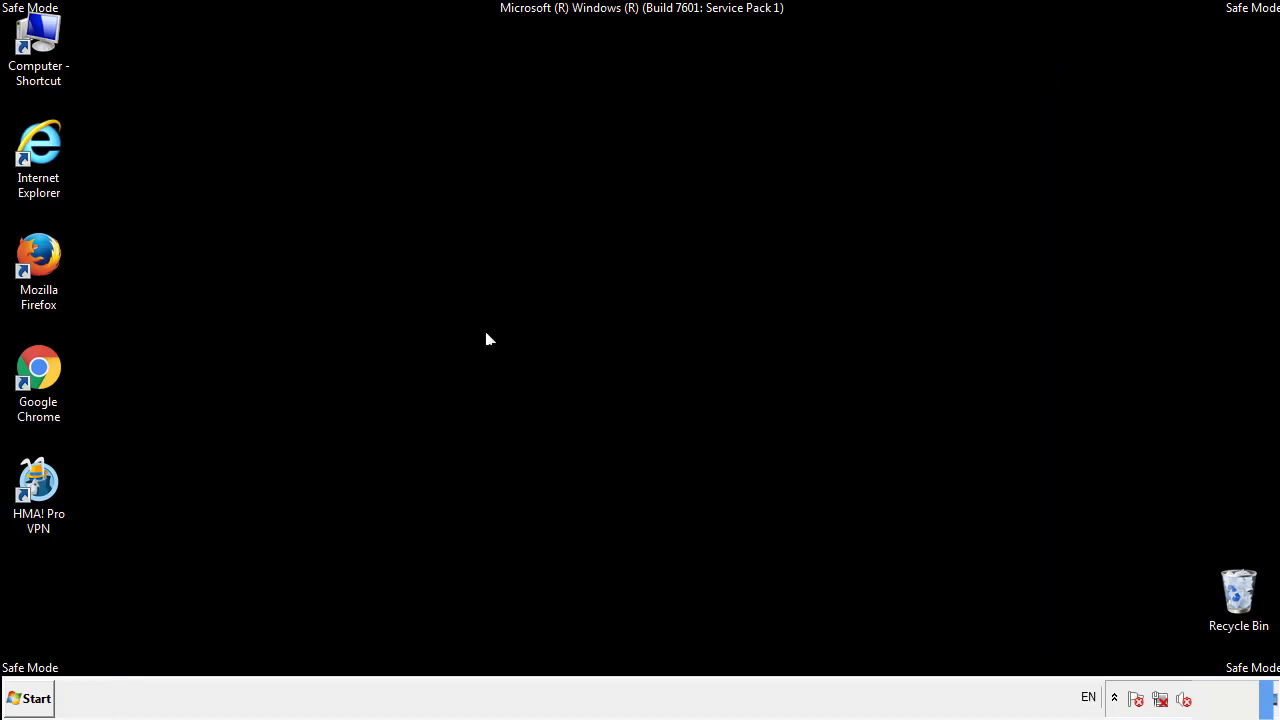
pyautogui.click(30, 702)
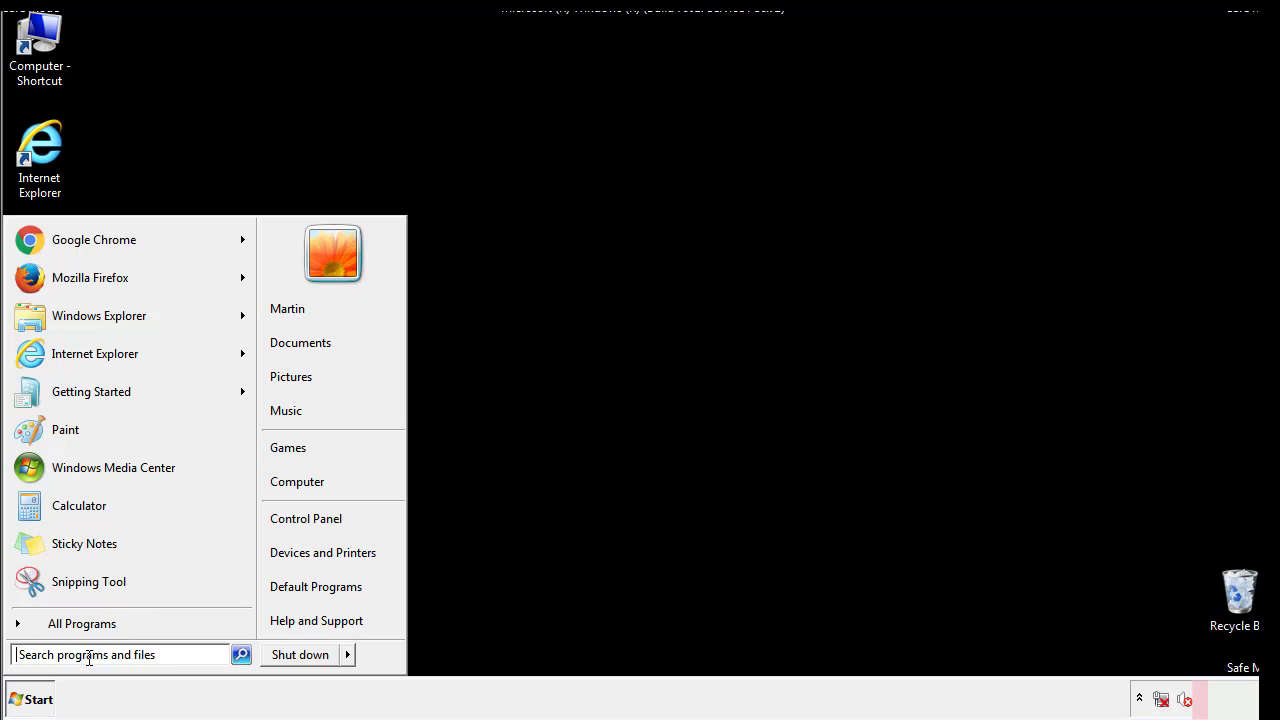
pyautogui.write('reged')
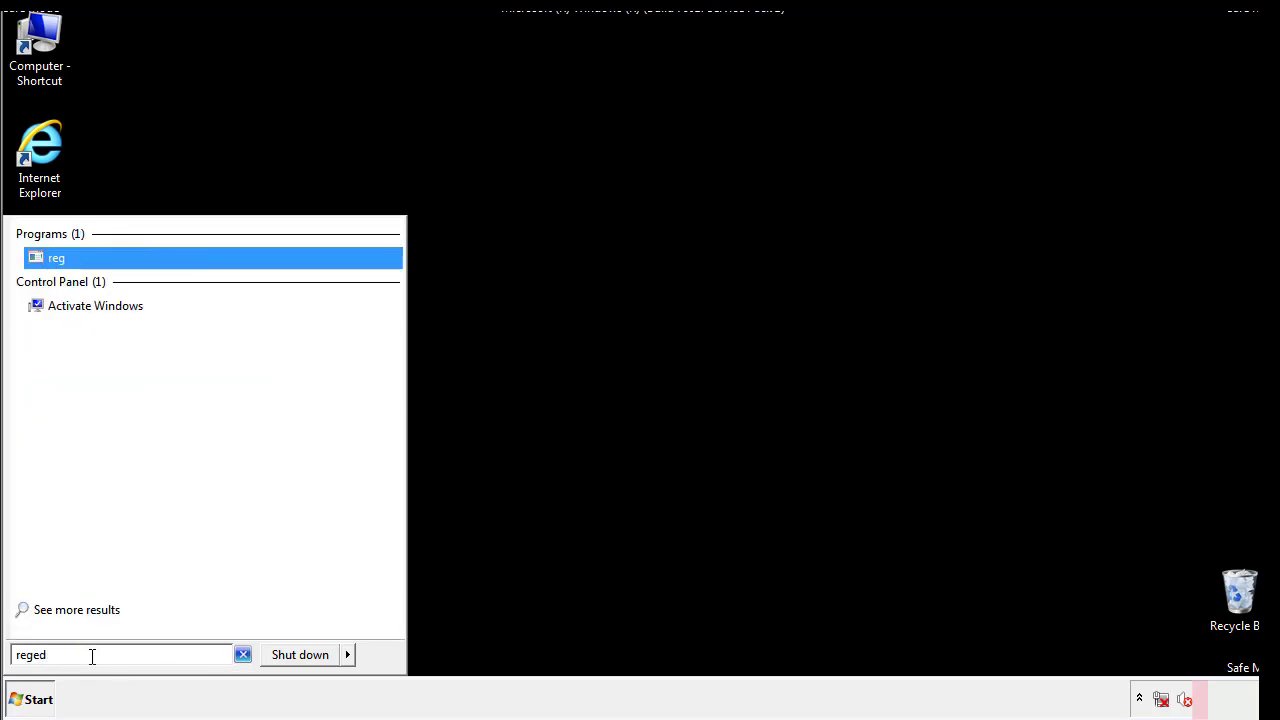
pyautogui.write('it')
pyautogui.press('Return')
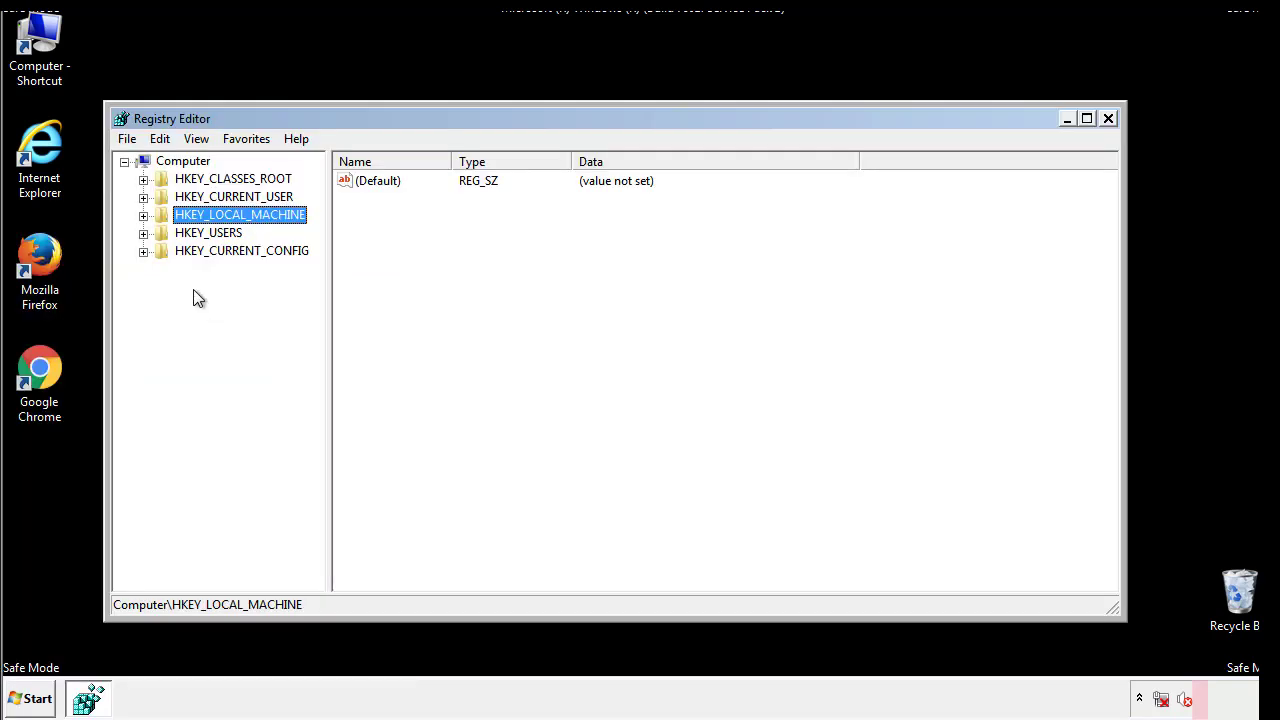
# Expand HKEY_LOCAL_MACHINE\SOFTWARE\Microsoft\Windows\CurrentVersion in the registry tree.
pyautogui.click(143, 215)
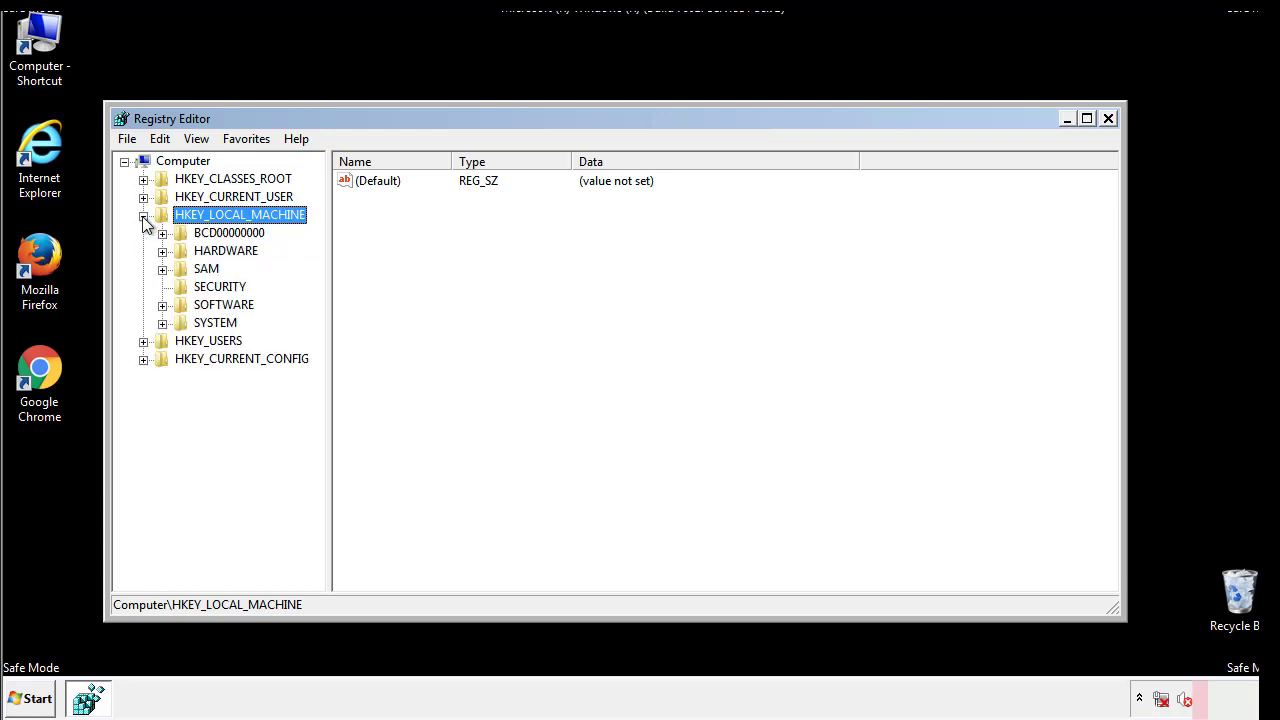
pyautogui.click(162, 306)
pyautogui.moveTo(315, 295); pyautogui.dragTo(317, 331)
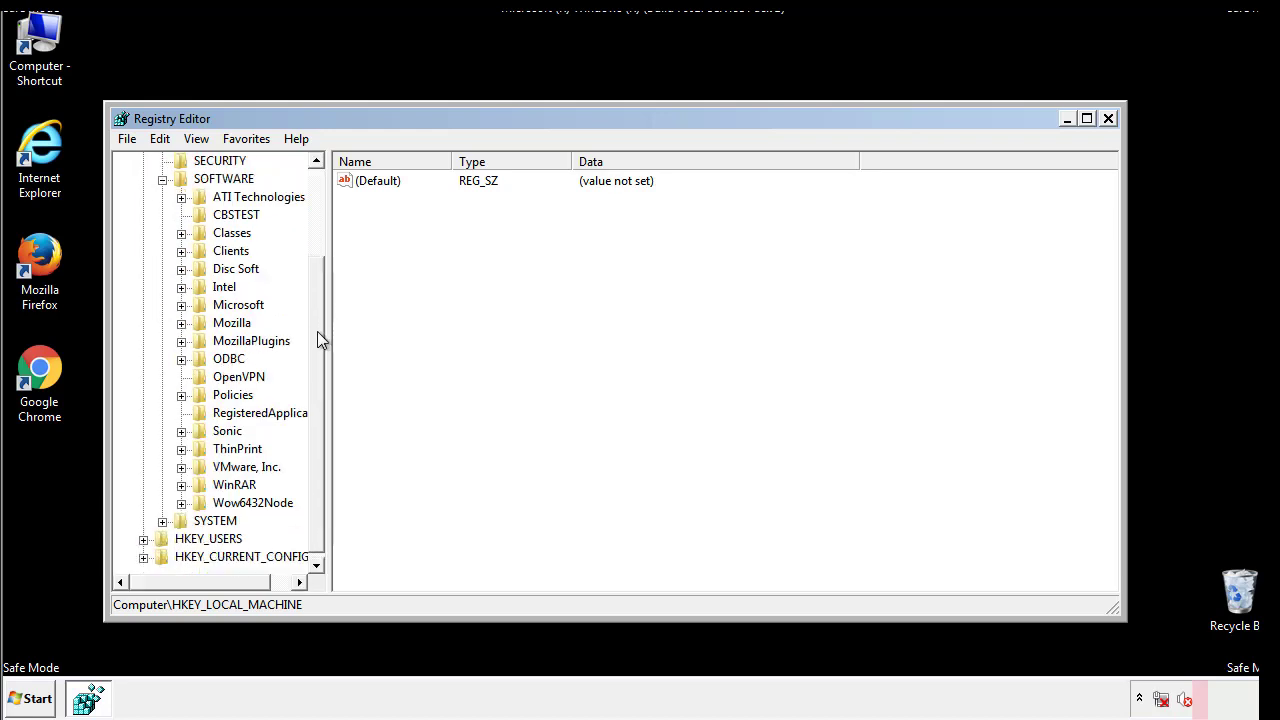
pyautogui.click(182, 306)
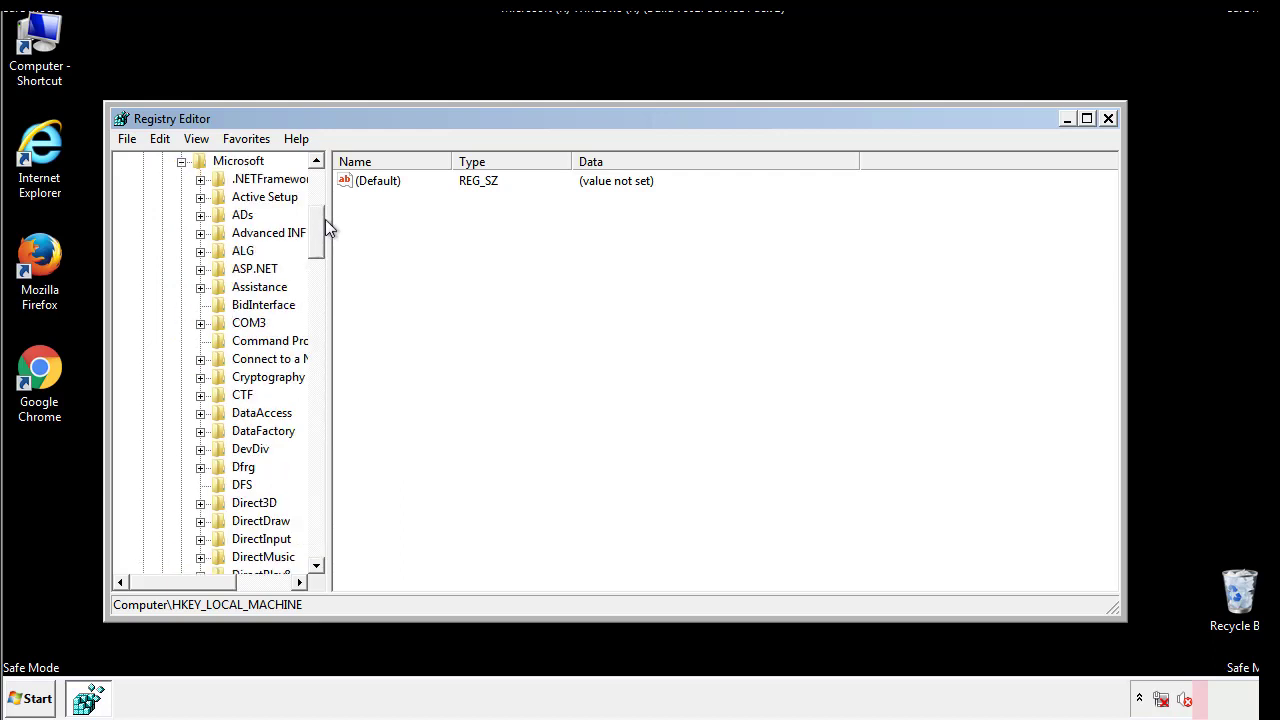
pyautogui.moveTo(315, 245)
pyautogui.mouseDown()
pyautogui.moveTo(316, 545)
pyautogui.moveTo(314, 516)
pyautogui.mouseUp()
pyautogui.click(200, 305)
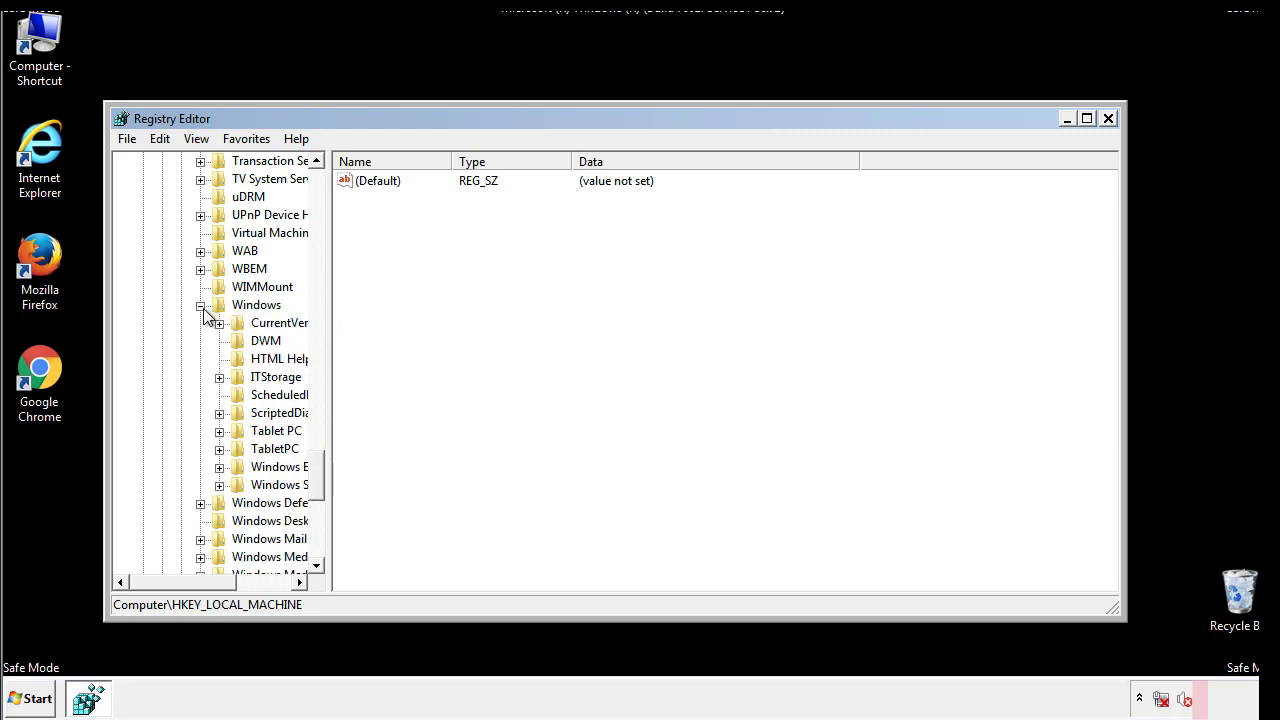
pyautogui.moveTo(175, 583); pyautogui.dragTo(204, 585)
pyautogui.click(164, 323)
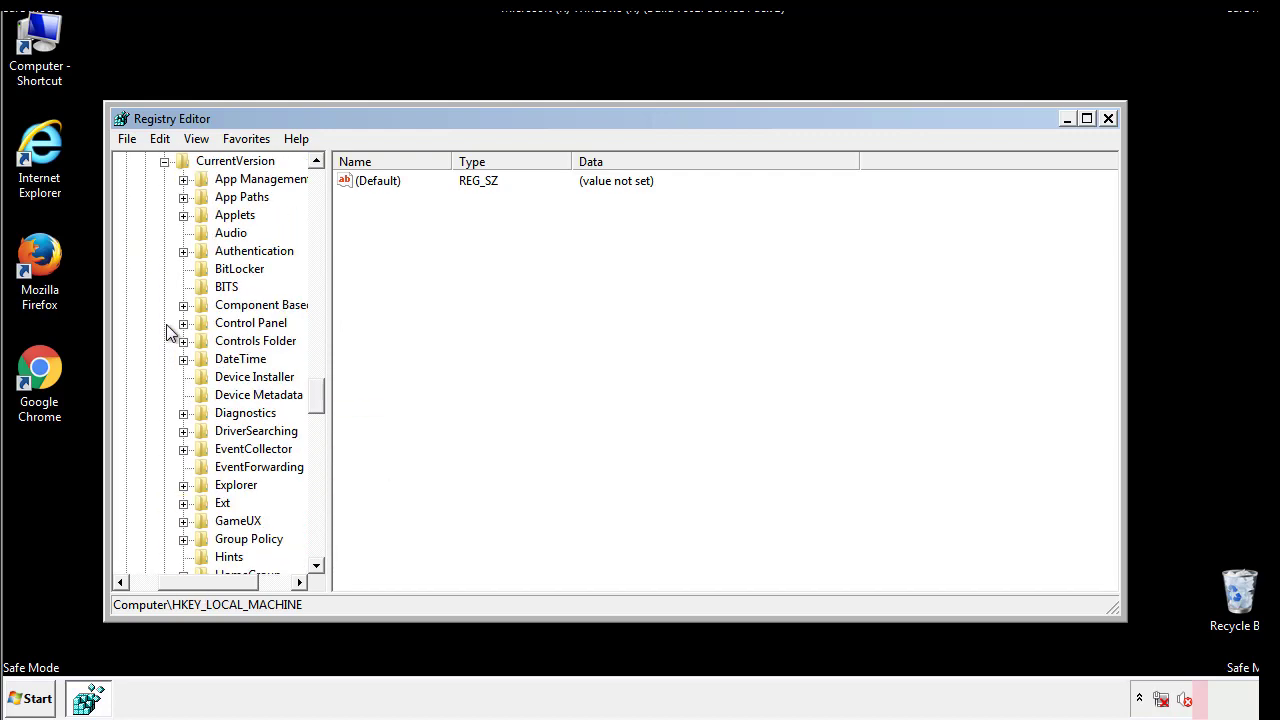
pyautogui.moveTo(325, 395); pyautogui.dragTo(318, 463)
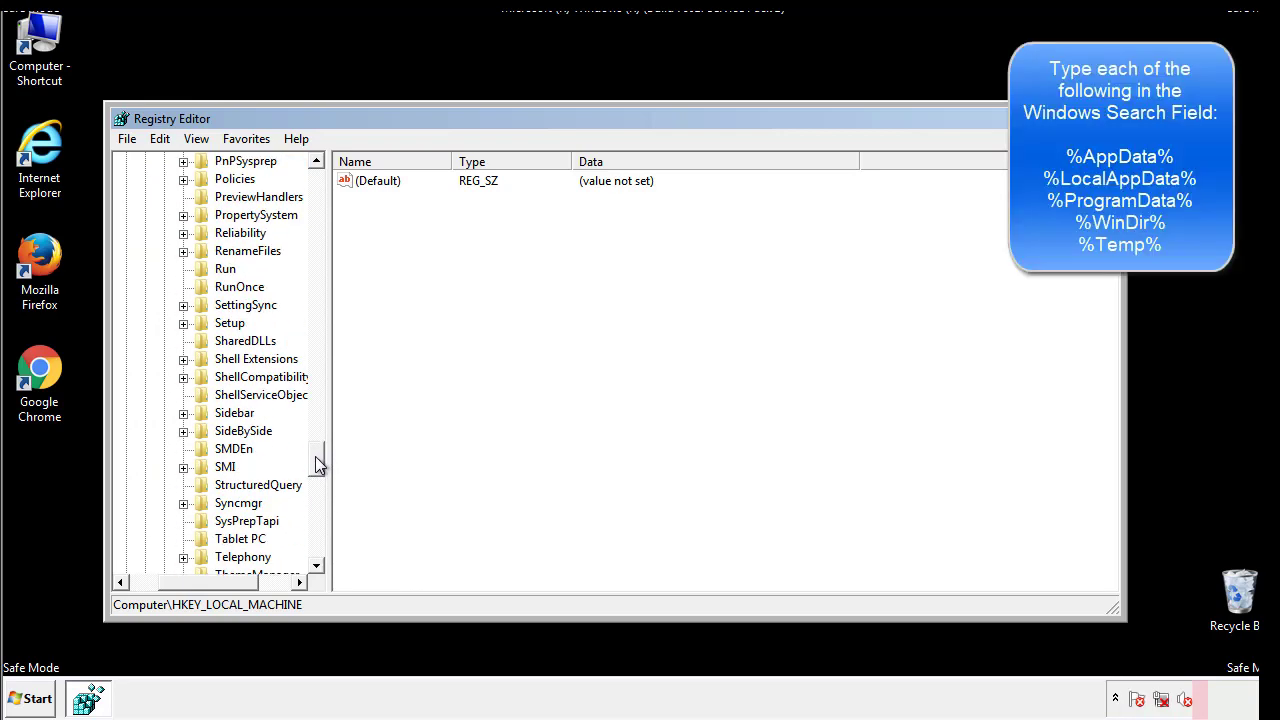
# Delete the tappi.loc value from HKLM's CurrentVersion\Run key.
pyautogui.click(209, 271)
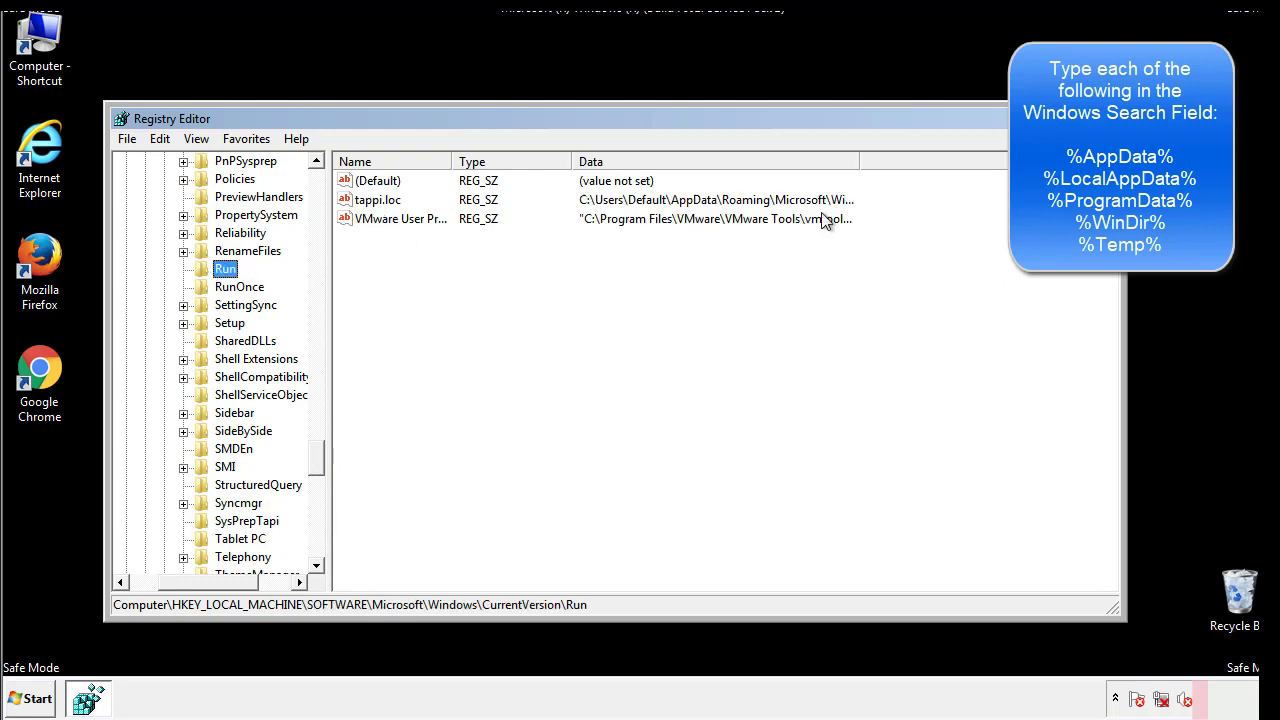
pyautogui.click(377, 204)
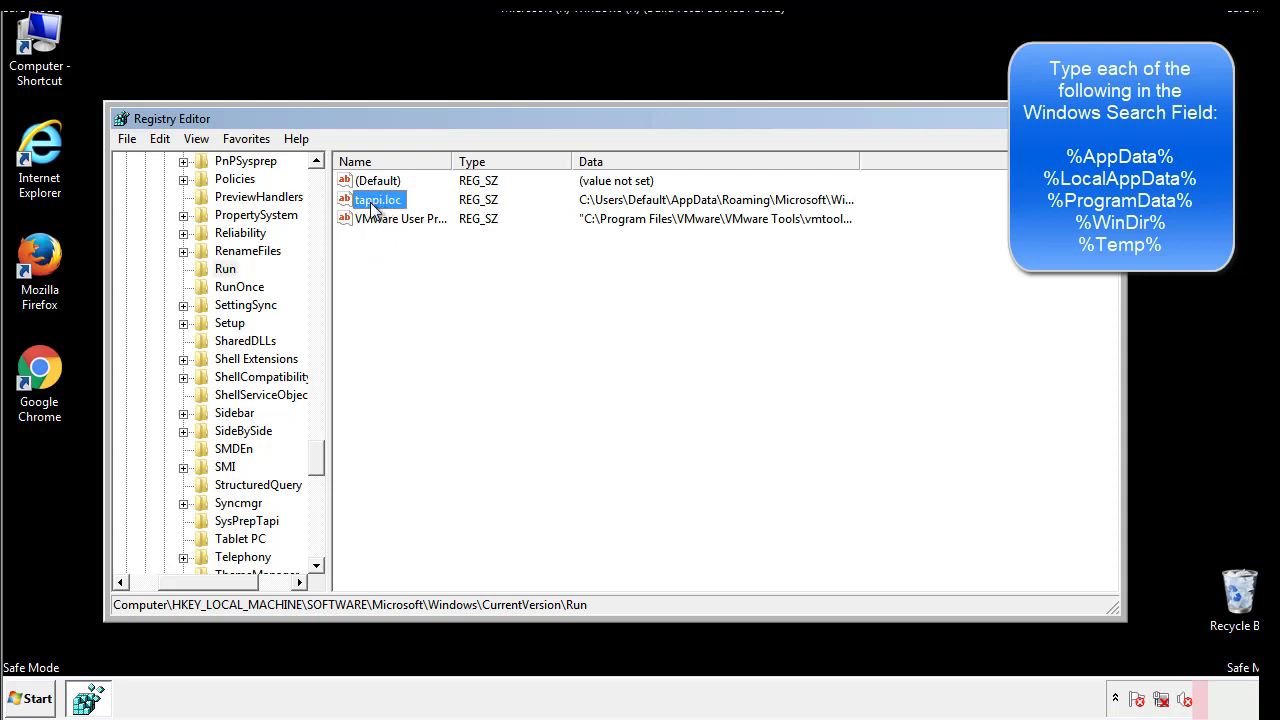
pyautogui.rightClick(371, 203)
pyautogui.click(400, 260)
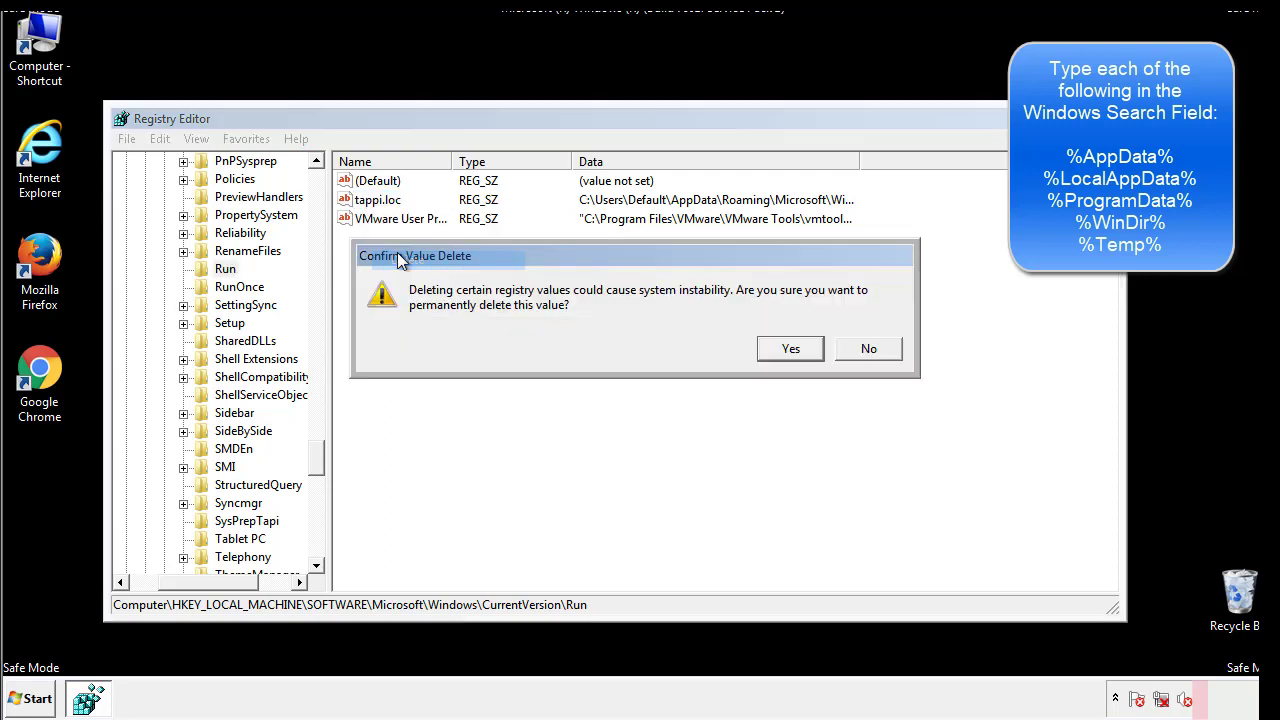
pyautogui.click(779, 354)
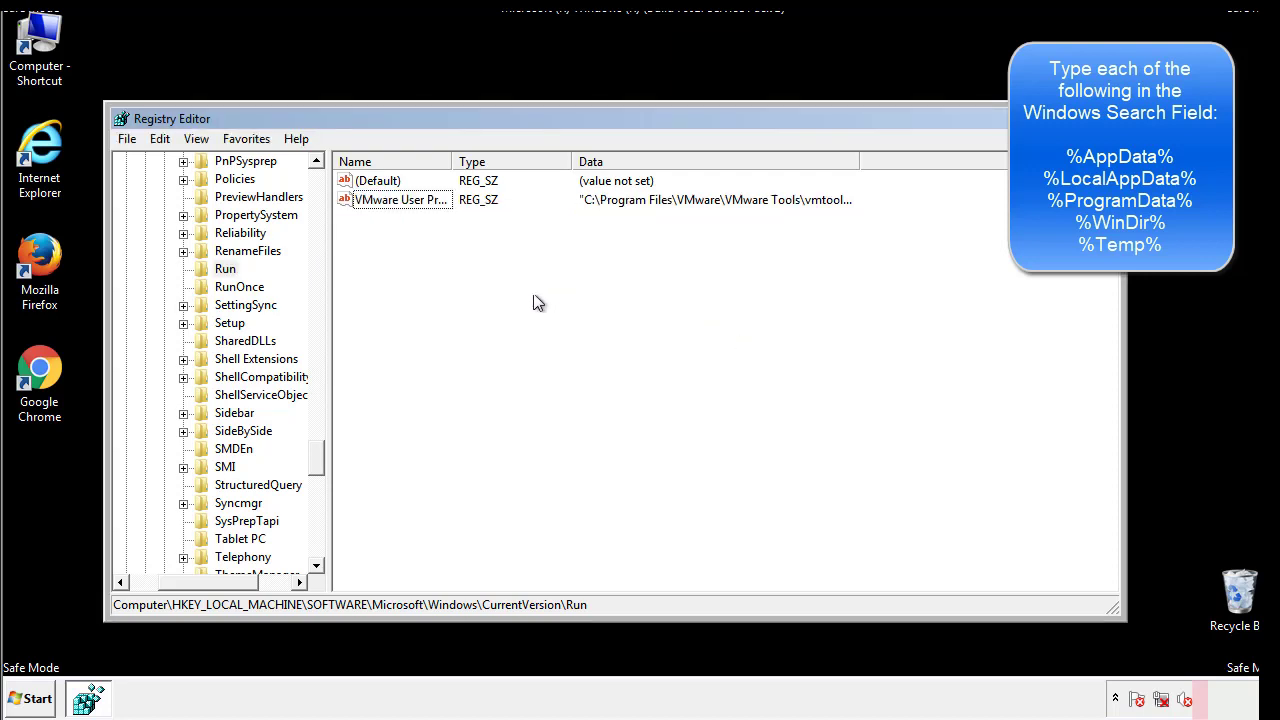
pyautogui.moveTo(315, 452); pyautogui.dragTo(315, 548)
pyautogui.moveTo(242, 581); pyautogui.dragTo(157, 594)
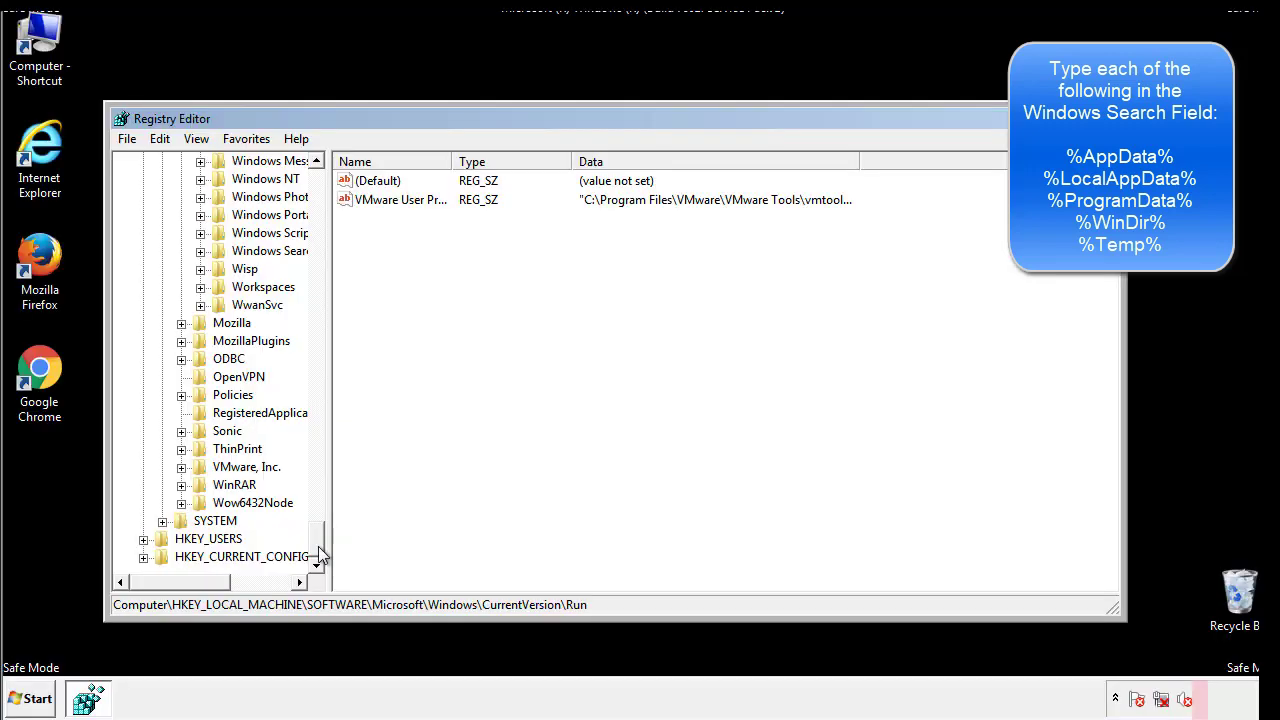
pyautogui.moveTo(318, 552); pyautogui.dragTo(326, 190)
# Collapse HKLM and expand HKEY_CURRENT_USER\Software\Microsoft\Windows\CurrentVersion.
pyautogui.click(143, 215)
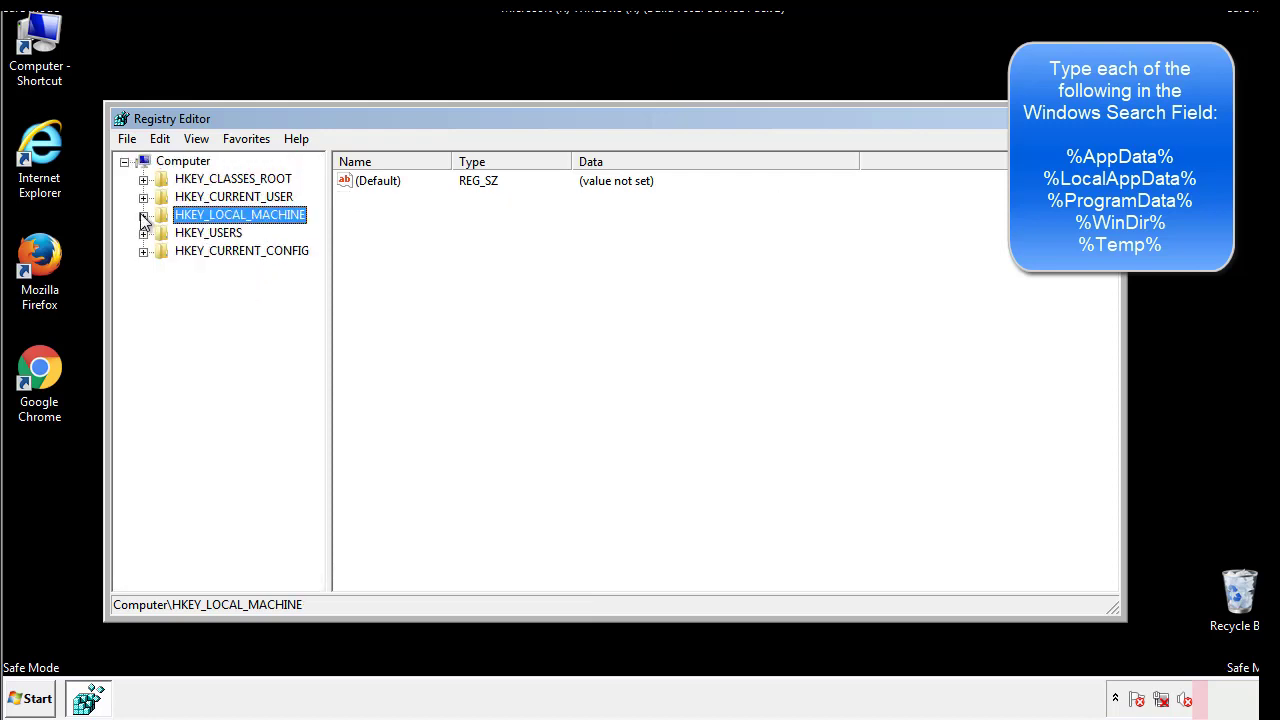
pyautogui.click(143, 197)
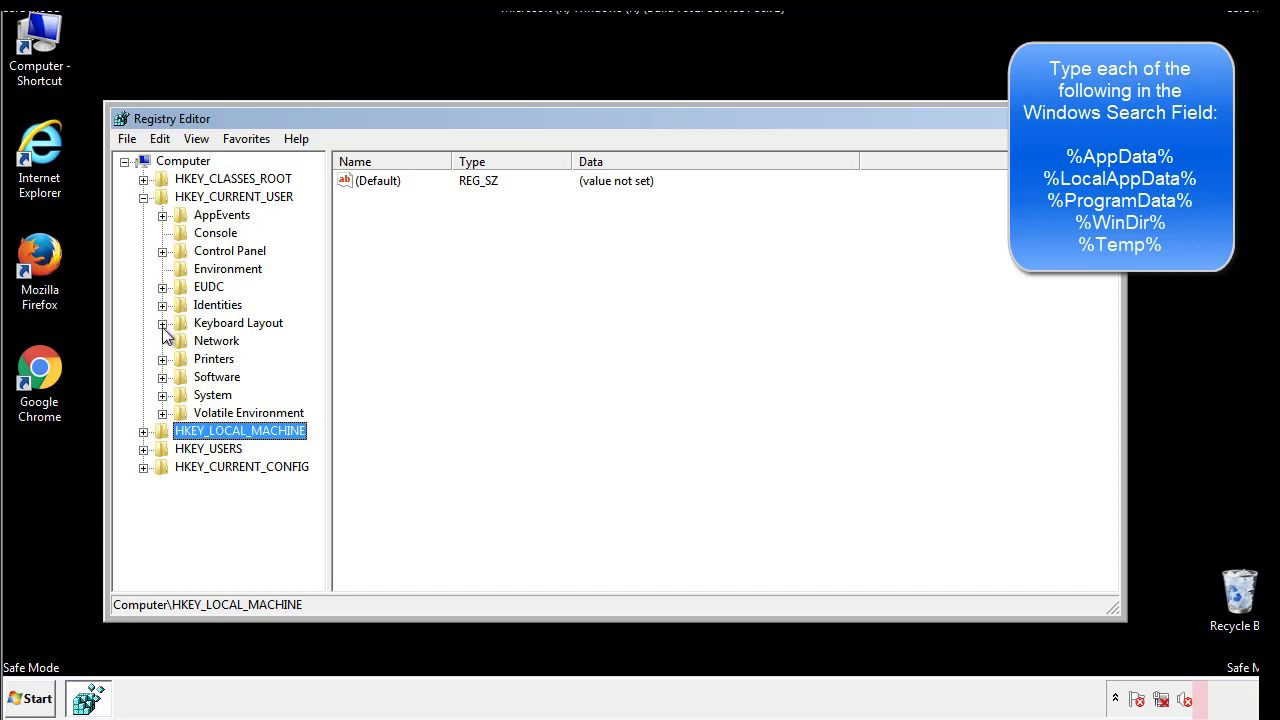
pyautogui.click(163, 378)
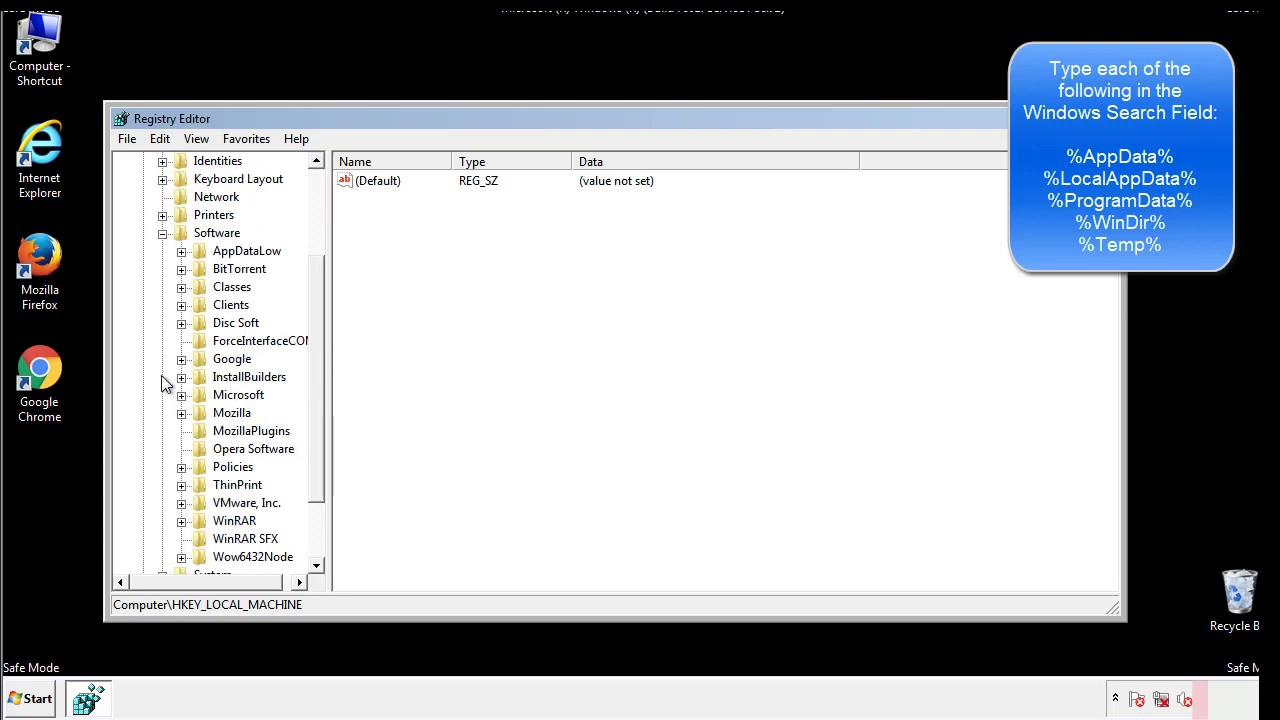
pyautogui.moveTo(314, 363); pyautogui.dragTo(314, 381)
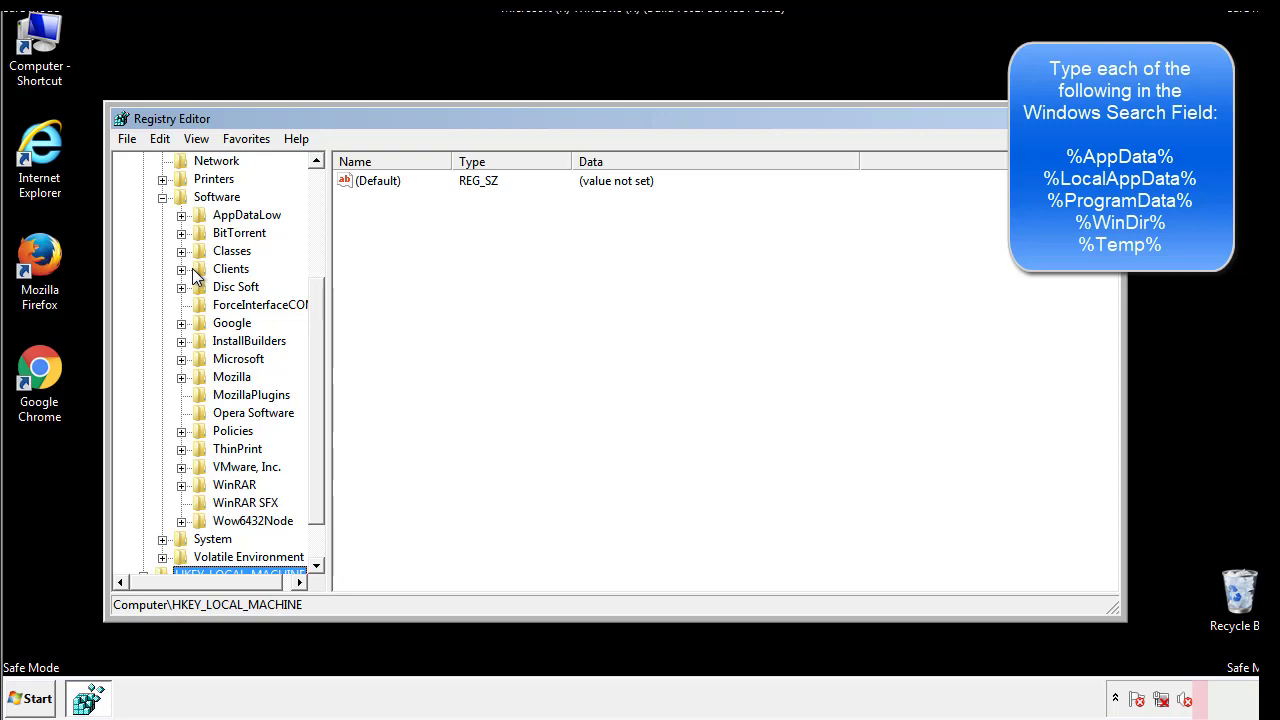
pyautogui.click(181, 361)
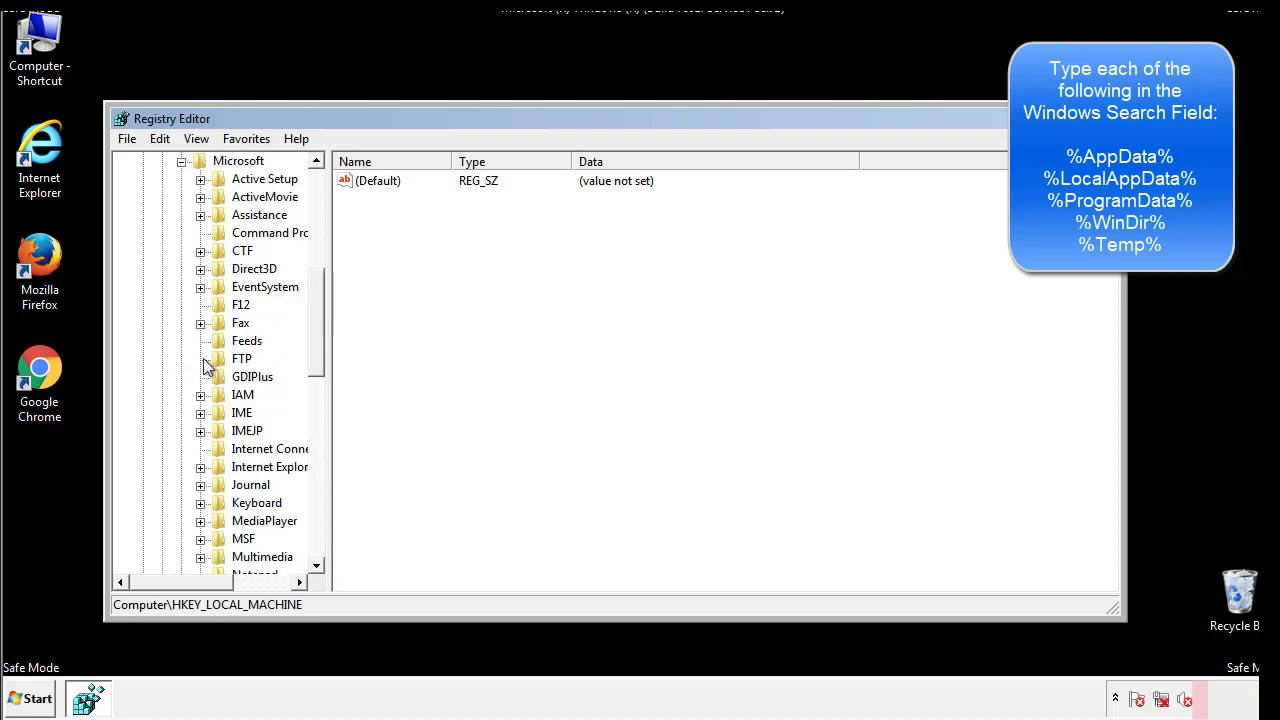
pyautogui.moveTo(314, 292); pyautogui.dragTo(315, 416)
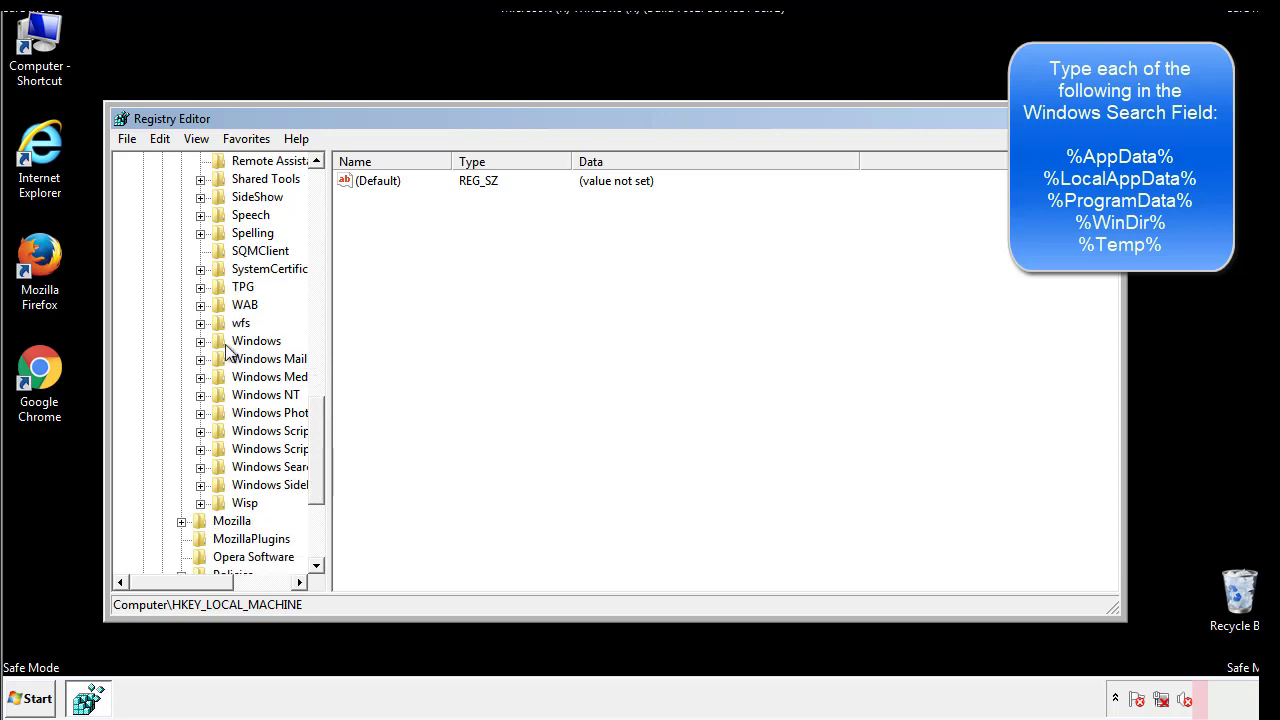
pyautogui.click(200, 341)
pyautogui.click(219, 360)
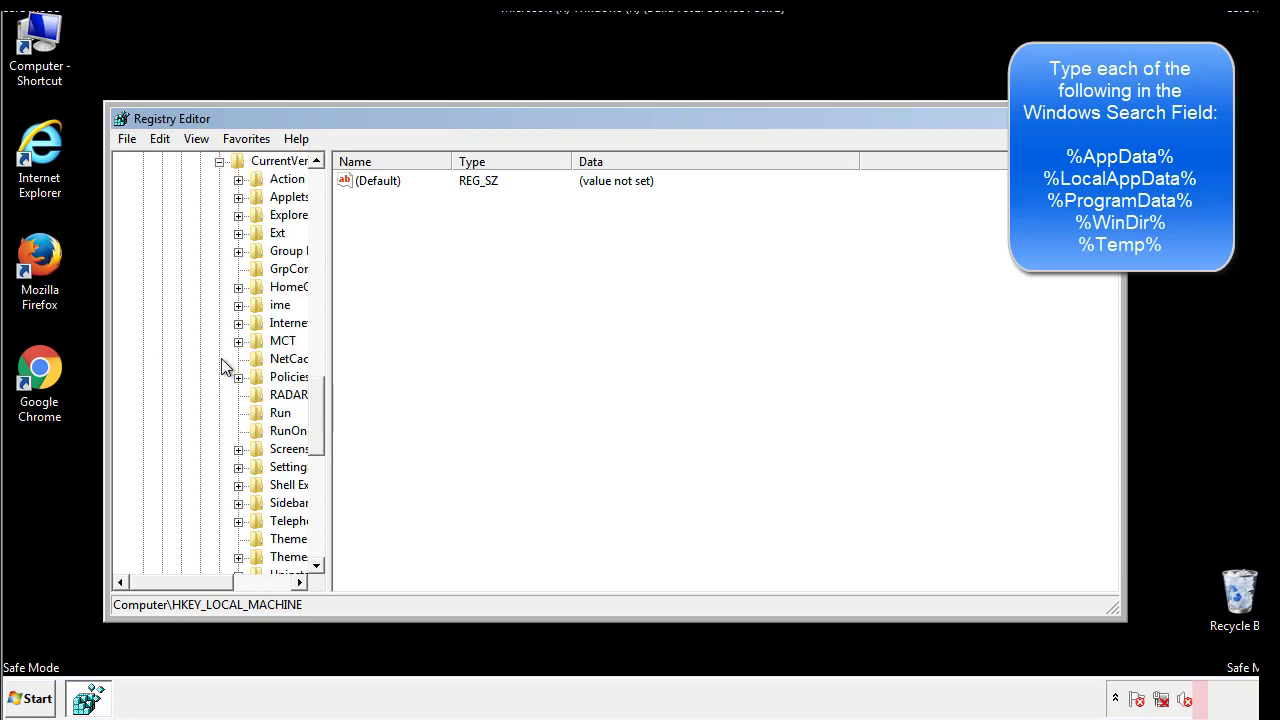
pyautogui.moveTo(195, 587); pyautogui.dragTo(225, 582)
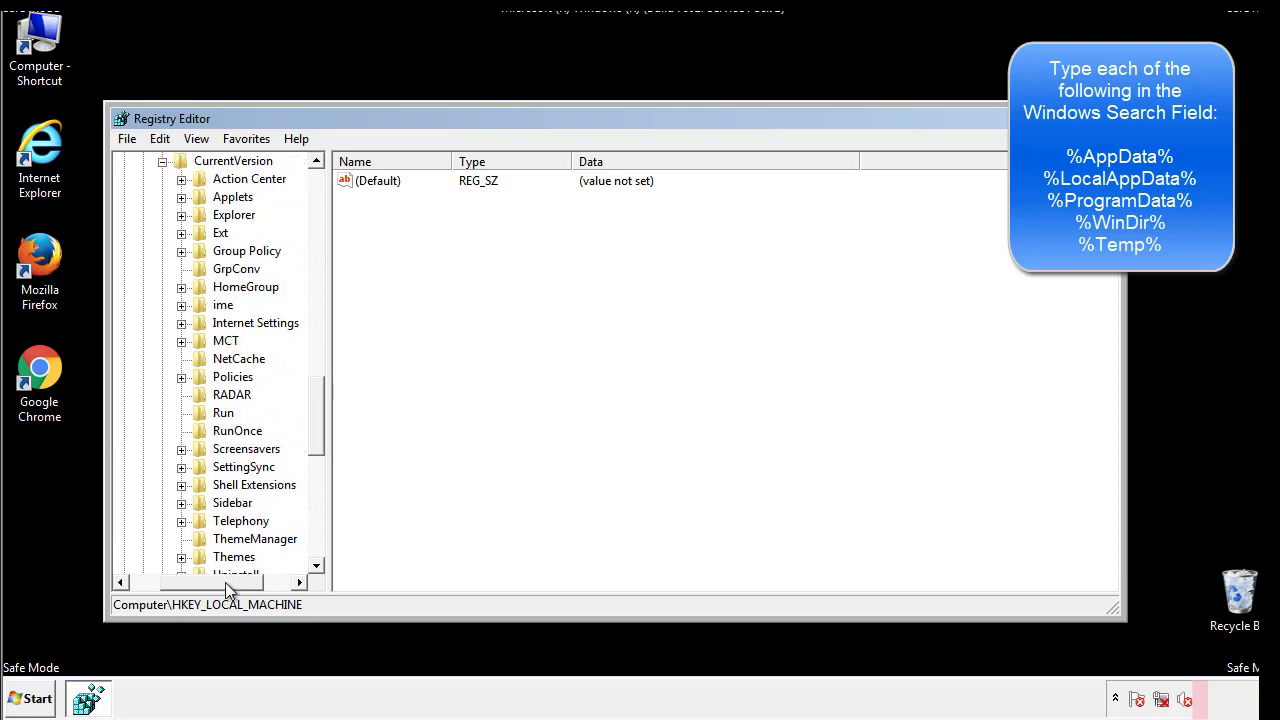
# Inspect HKCU's Run key, which lists only (Default) and the DAEMON Tools entry.
pyautogui.click(220, 410)
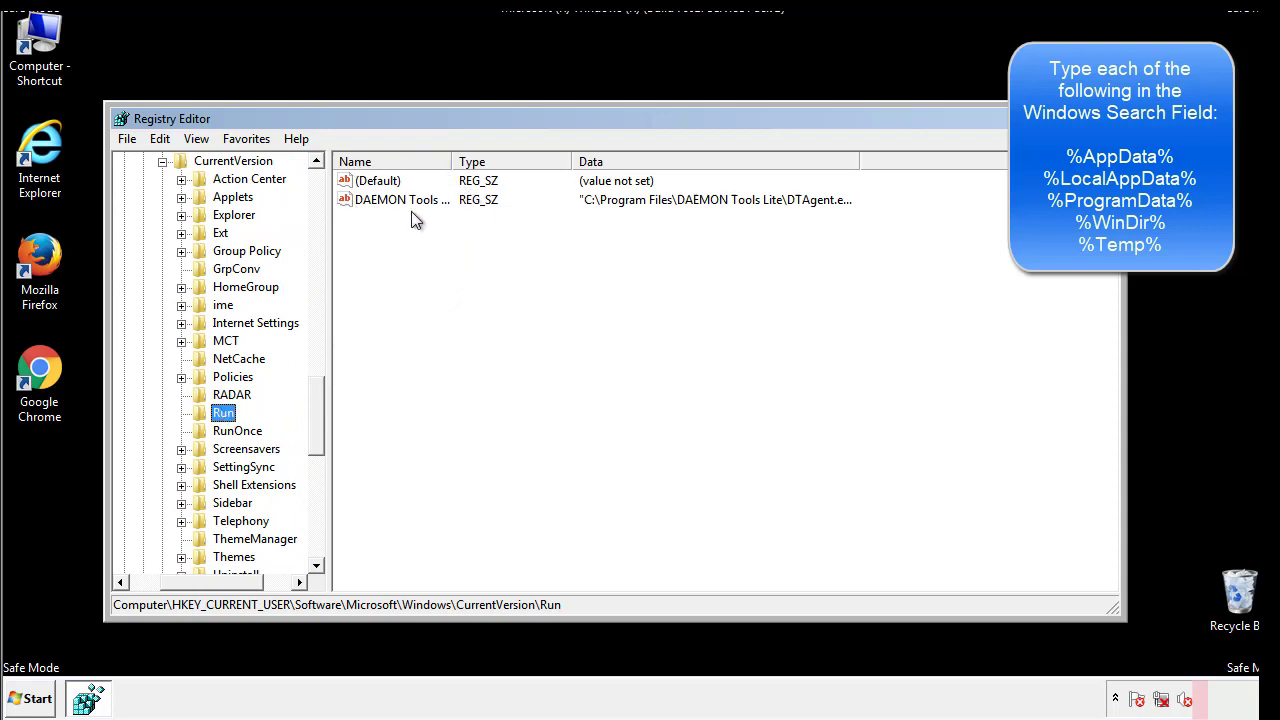
pyautogui.click(545, 236)
pyautogui.moveTo(212, 579); pyautogui.dragTo(175, 581)
pyautogui.moveTo(320, 430); pyautogui.dragTo(316, 417)
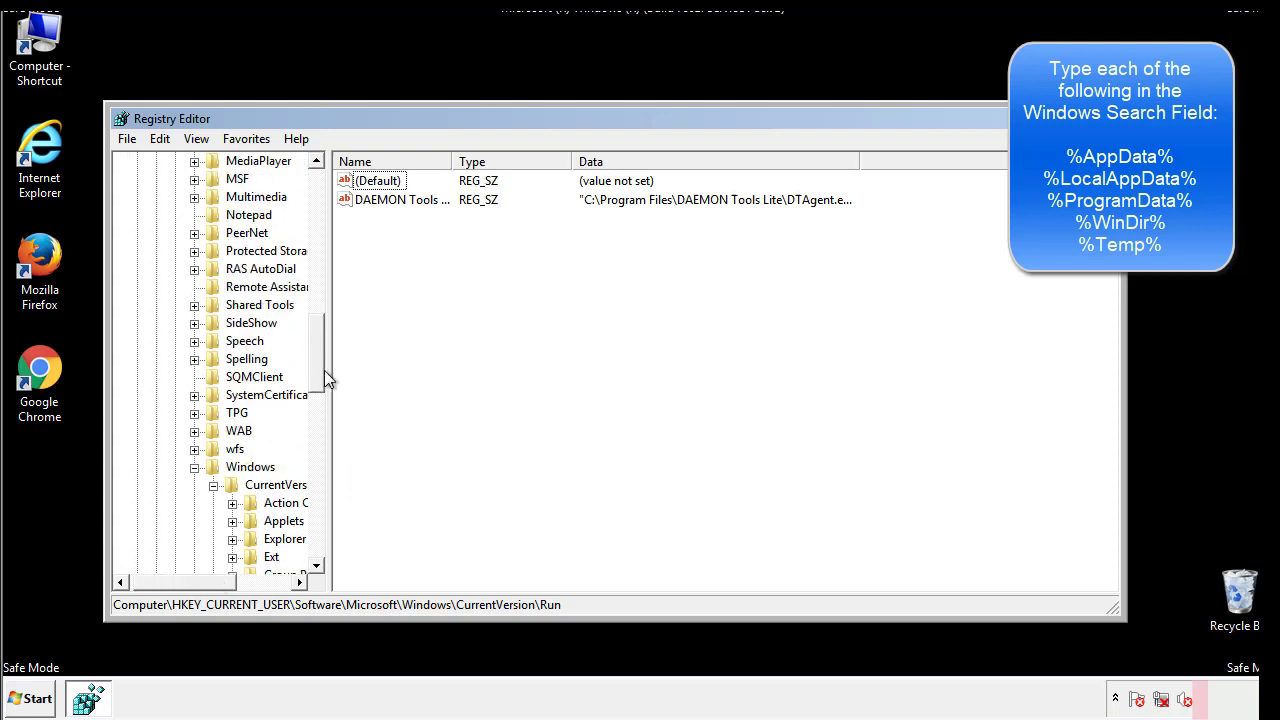
# Collapse the Windows key and search the registry for %temp% with Edit > Find.
pyautogui.click(196, 467)
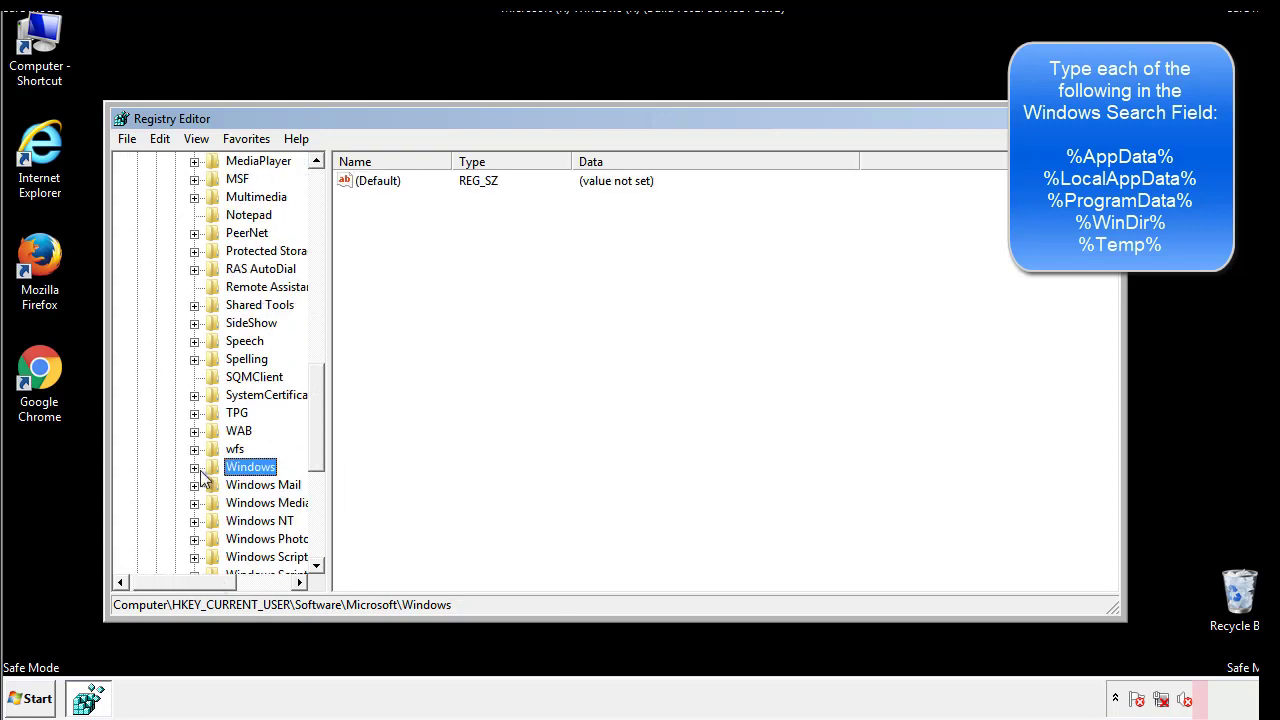
pyautogui.moveTo(321, 445); pyautogui.dragTo(322, 247)
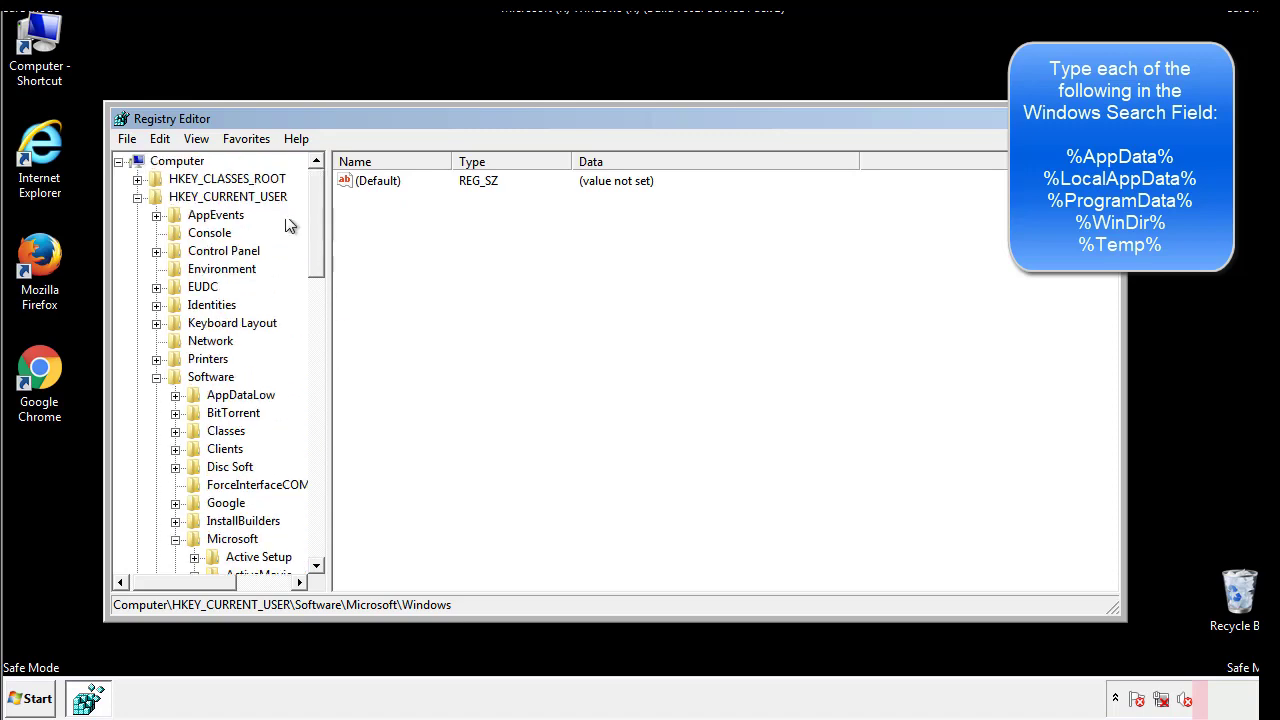
pyautogui.click(163, 139)
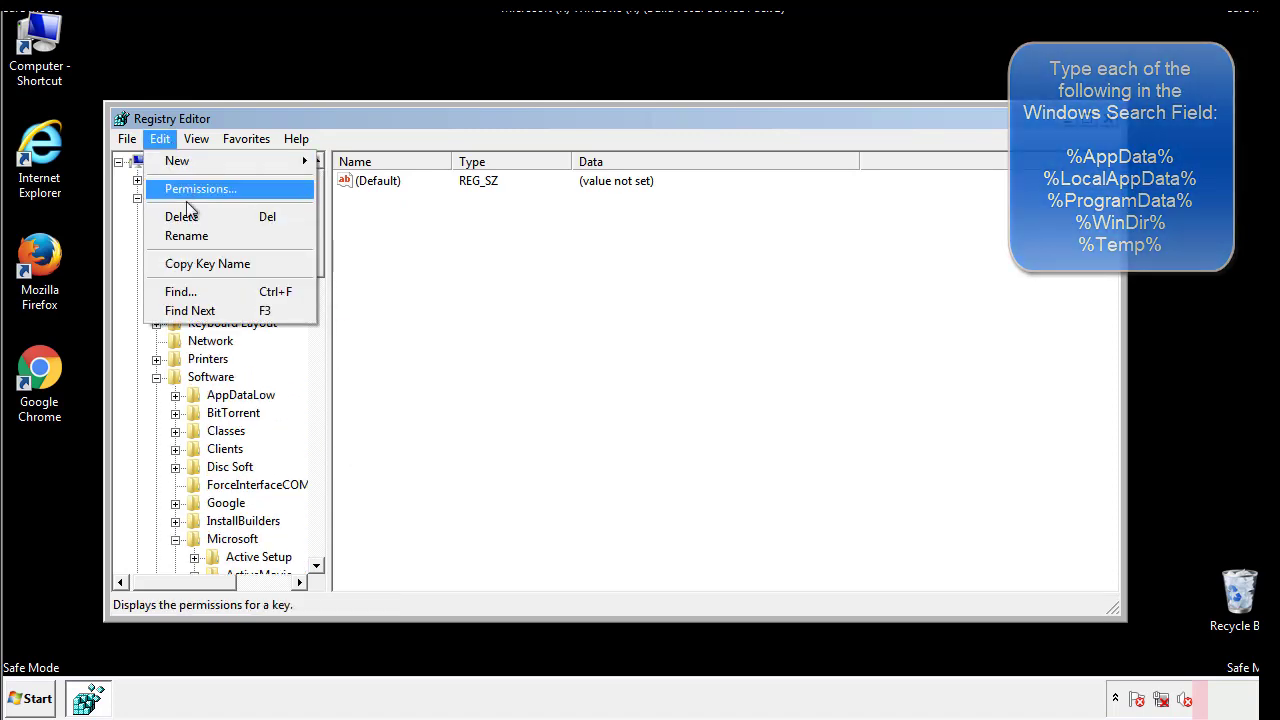
pyautogui.click(178, 291)
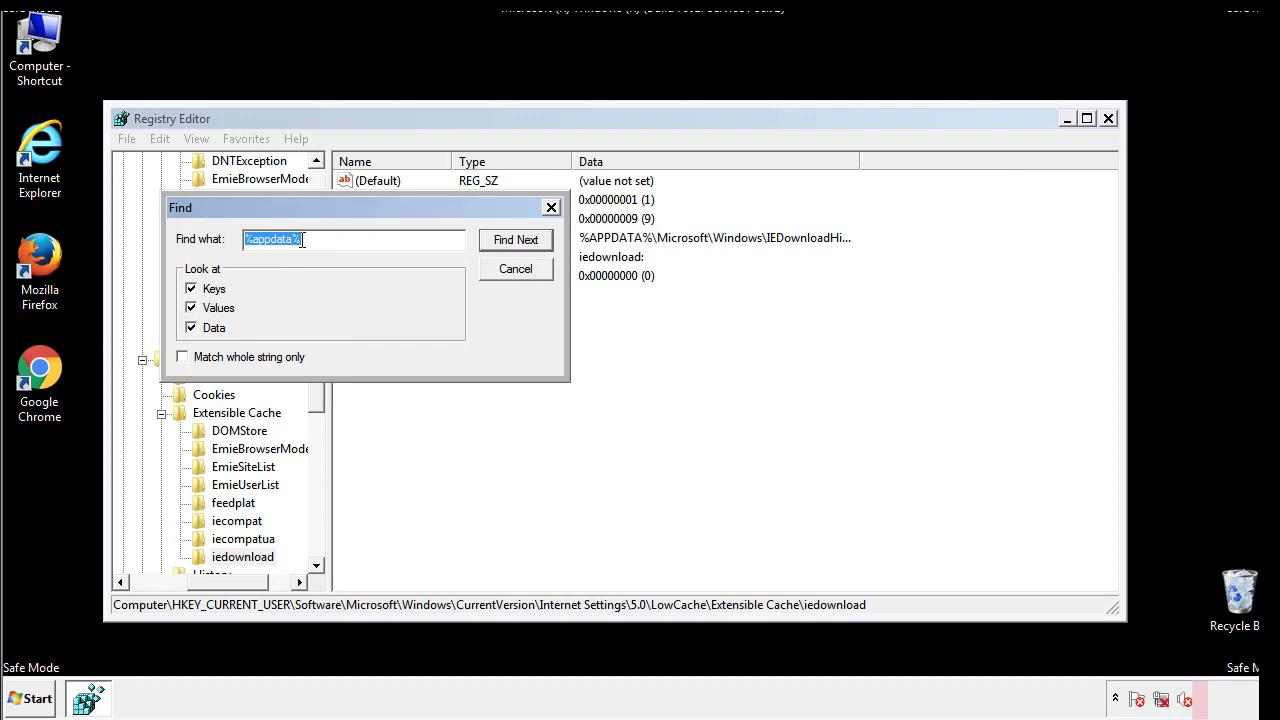
pyautogui.write('%temp%')
pyautogui.press('Return')
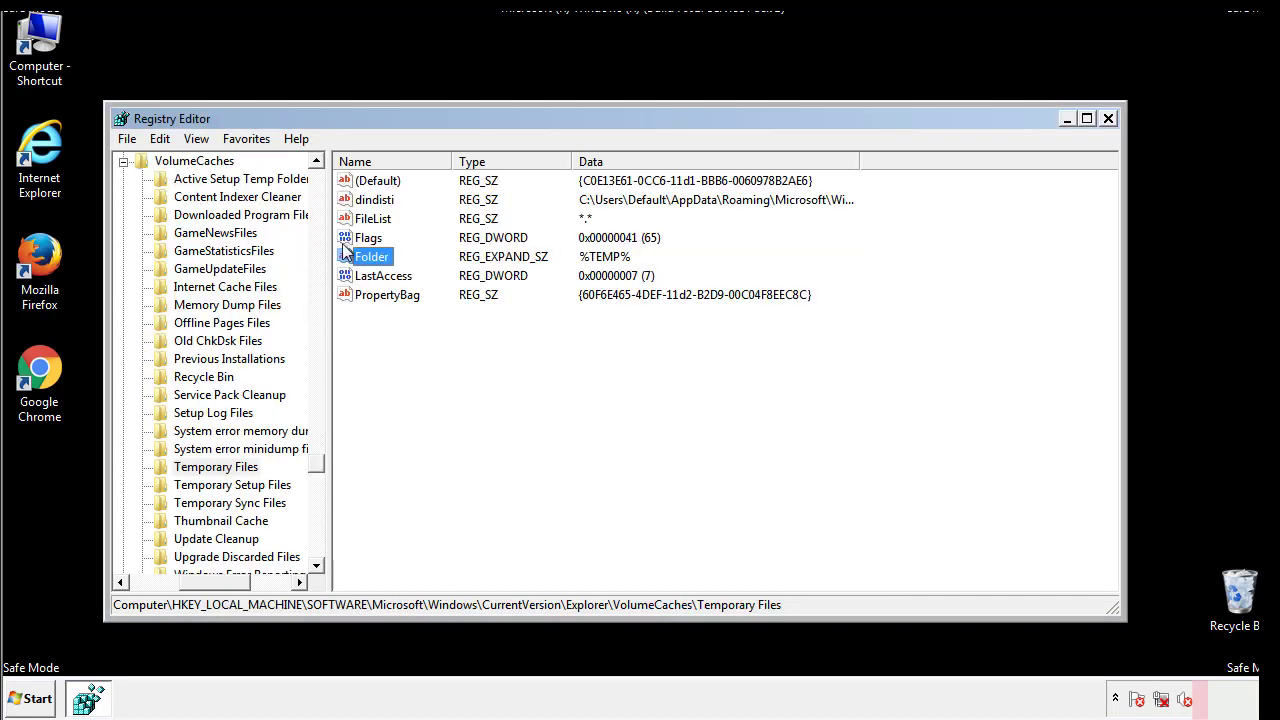
# Delete all values, including dindisti, from the VolumeCaches\Temporary Files key.
pyautogui.click(523, 342)
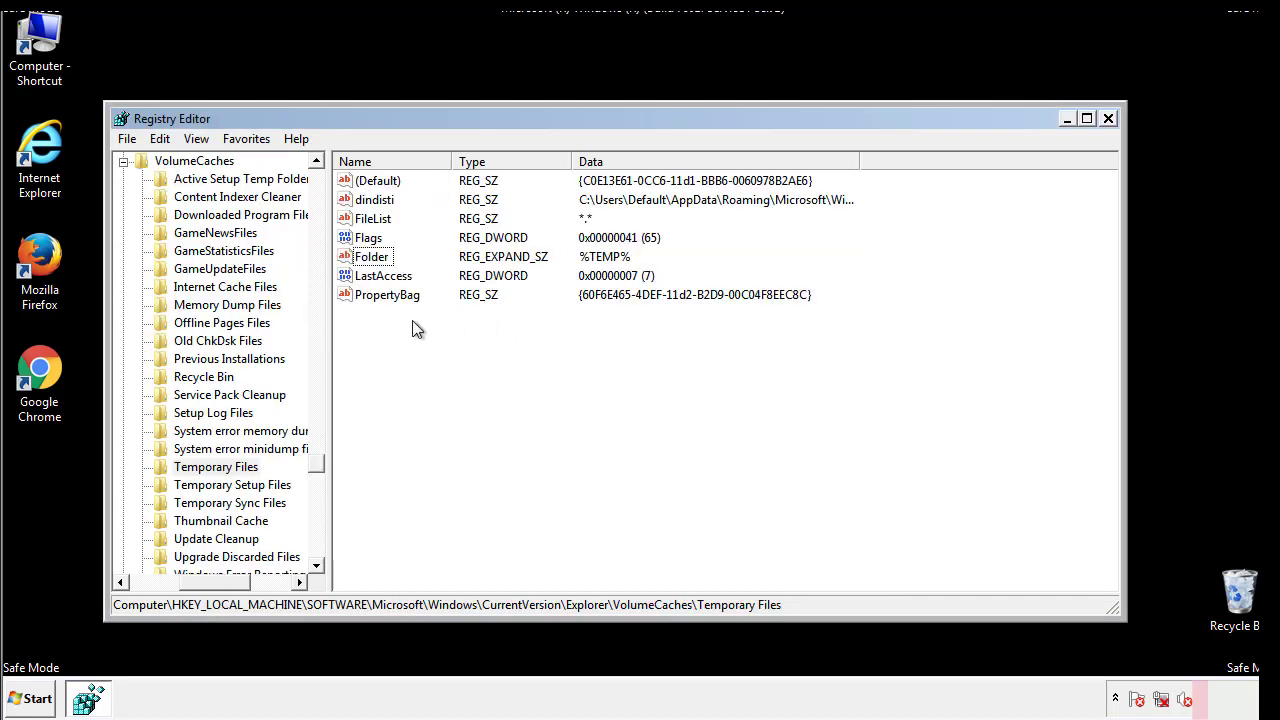
pyautogui.moveTo(412, 322); pyautogui.dragTo(365, 187)
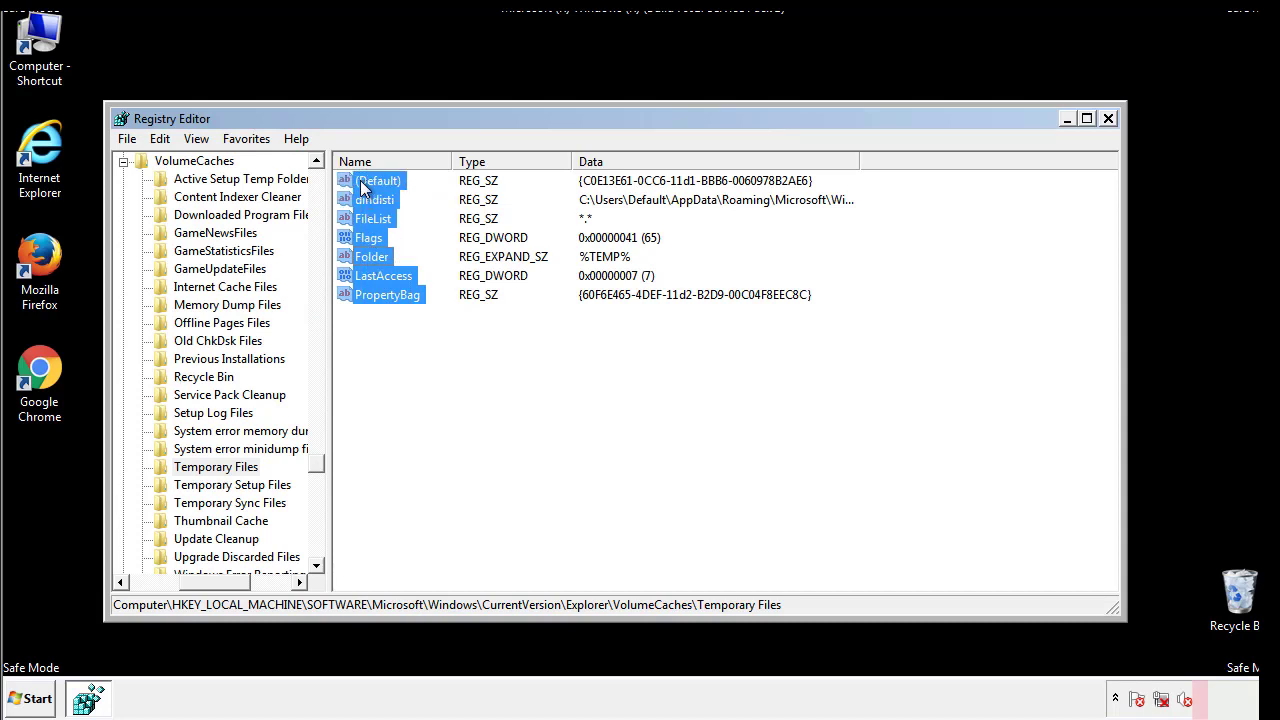
pyautogui.rightClick(365, 187)
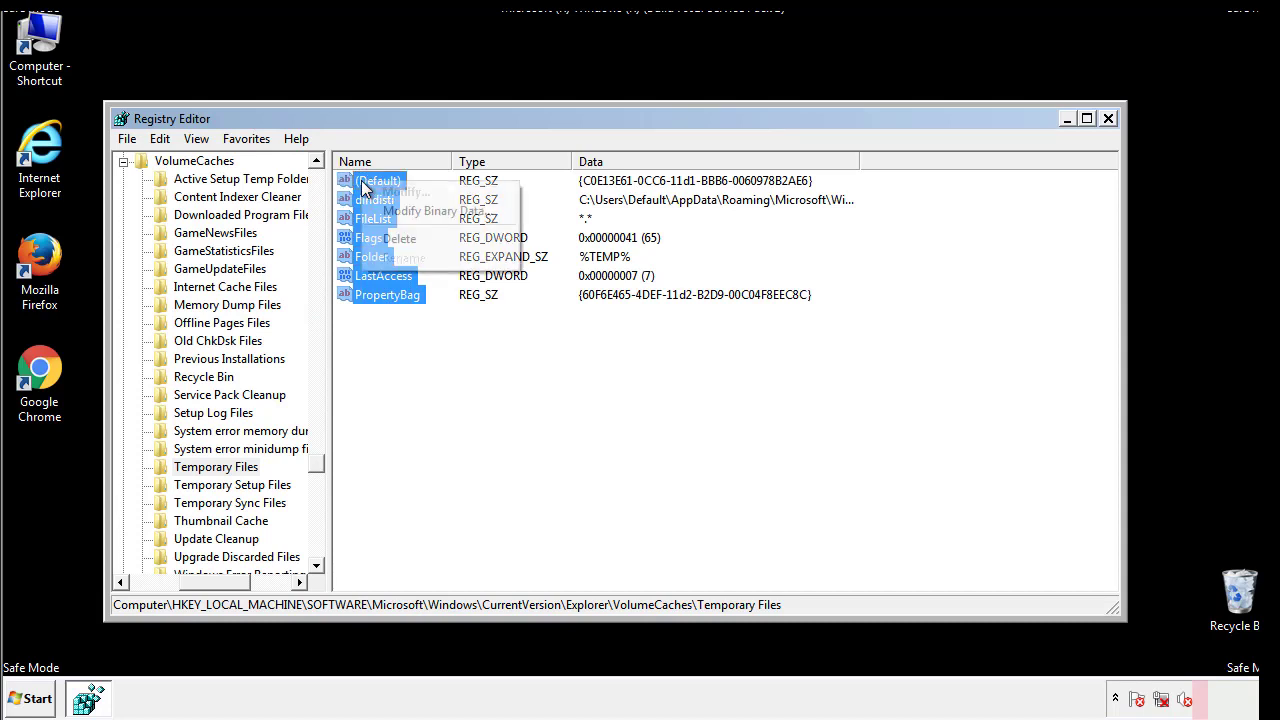
pyautogui.click(390, 240)
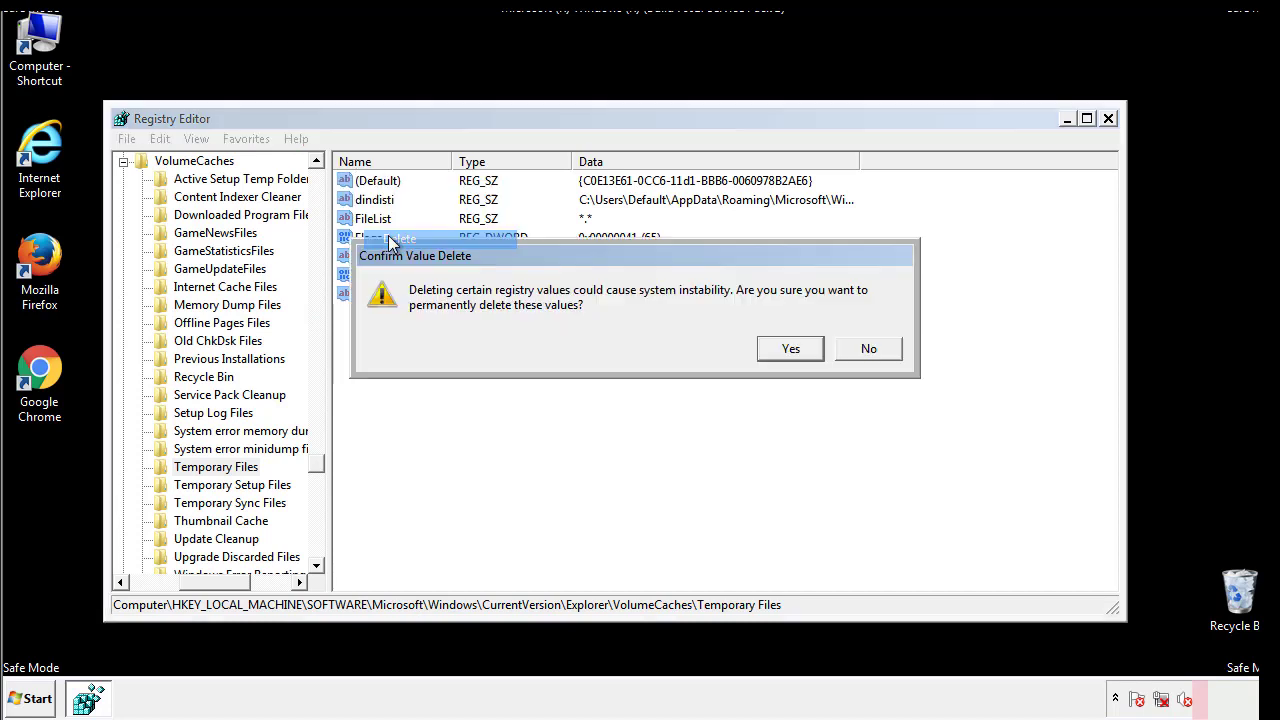
pyautogui.click(814, 348)
pyautogui.click(446, 245)
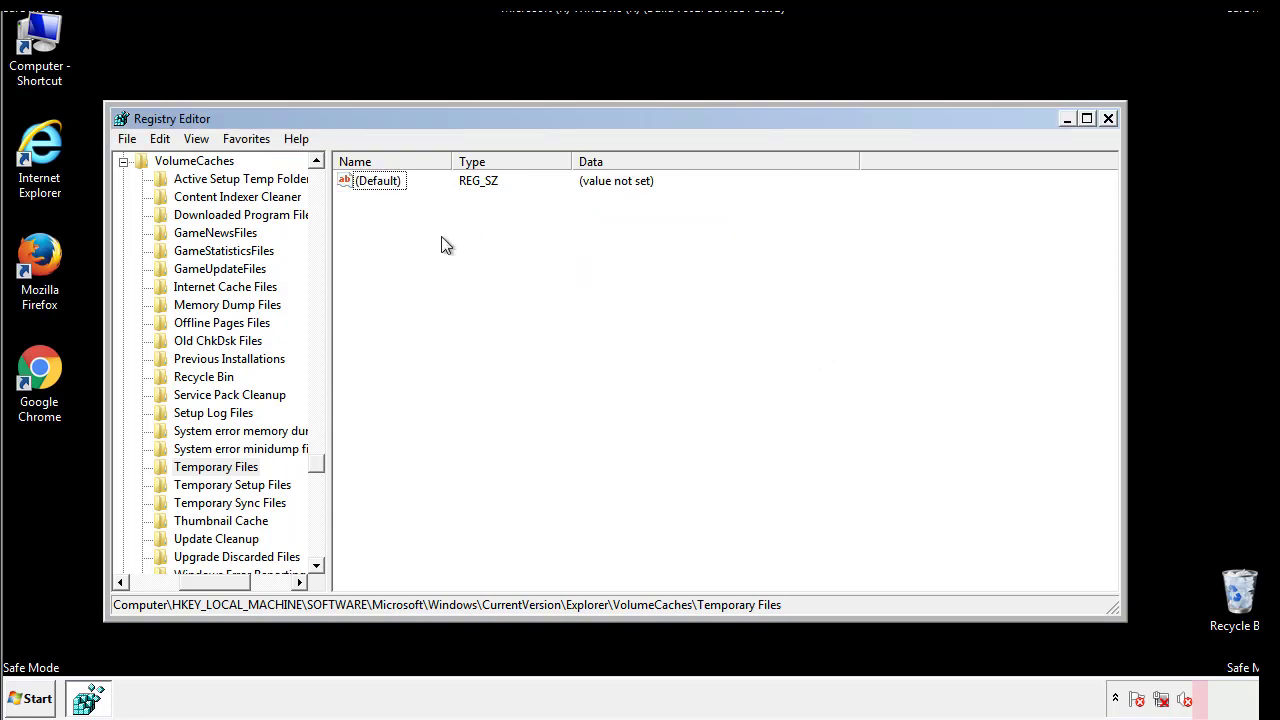
# Close Registry Editor and launch System Configuration with a msconfig Start search.
pyautogui.click(1109, 119)
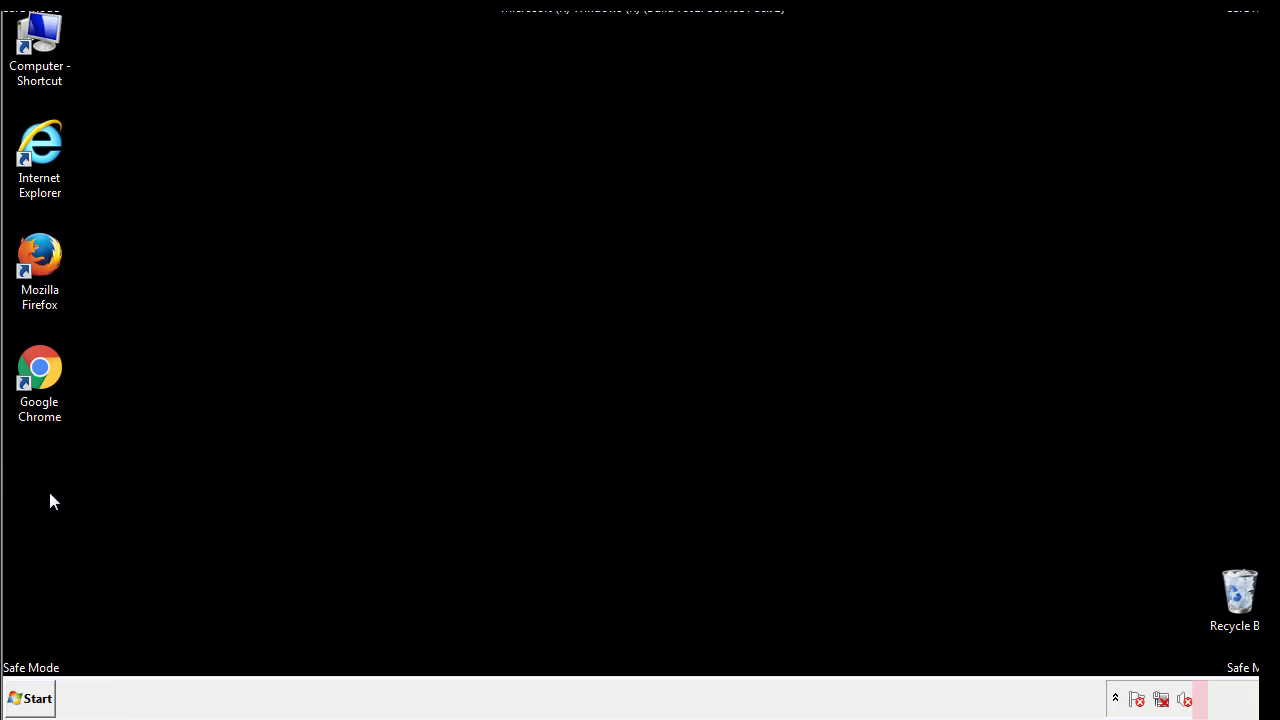
pyautogui.click(24, 700)
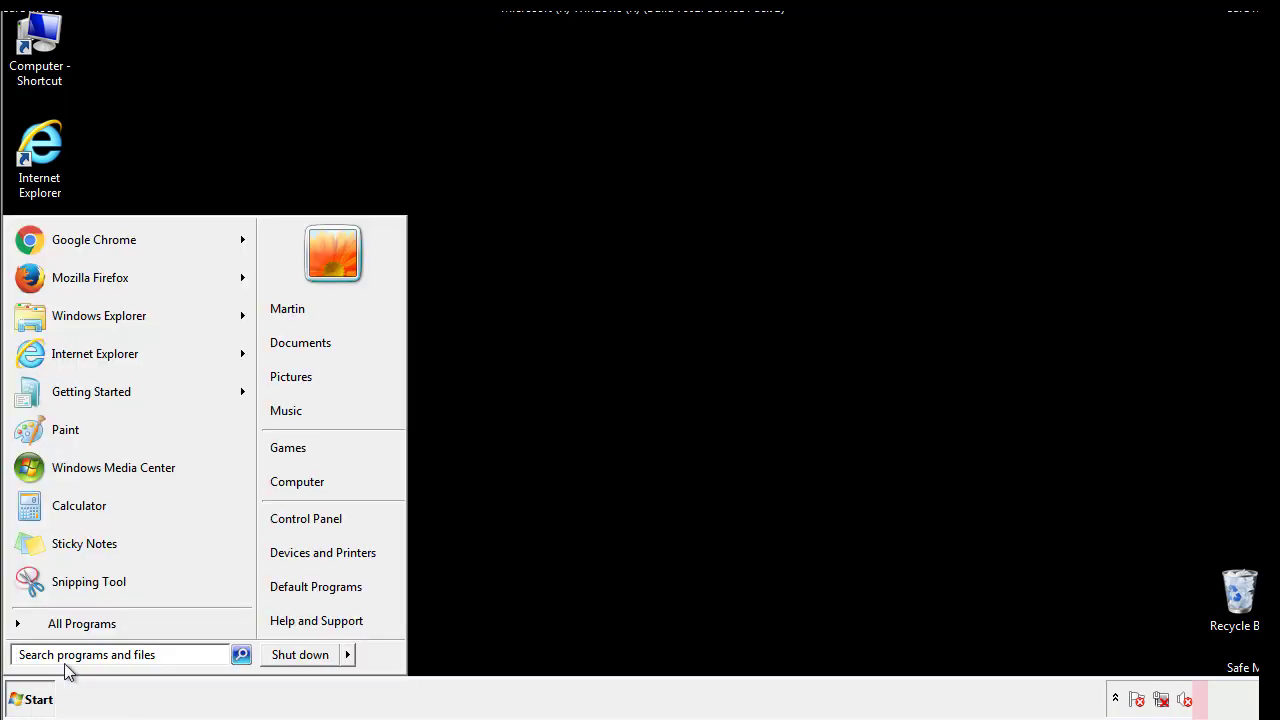
pyautogui.write('mscon')
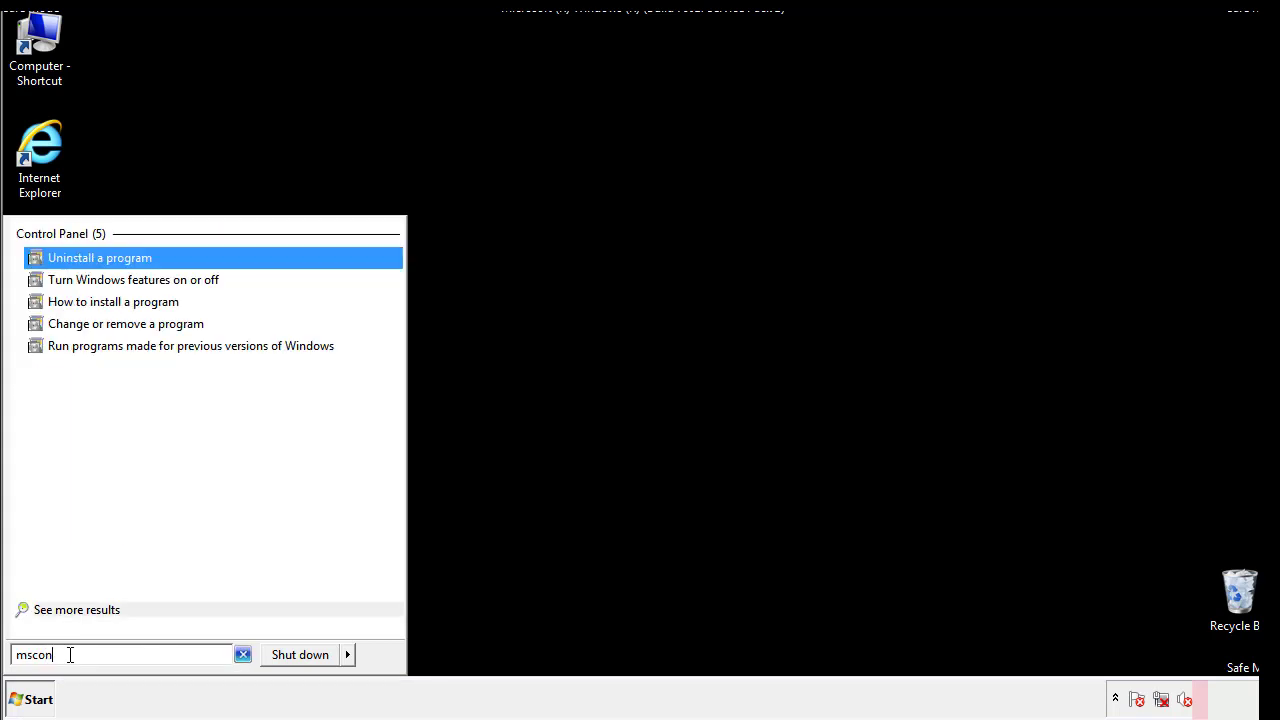
pyautogui.write('fig')
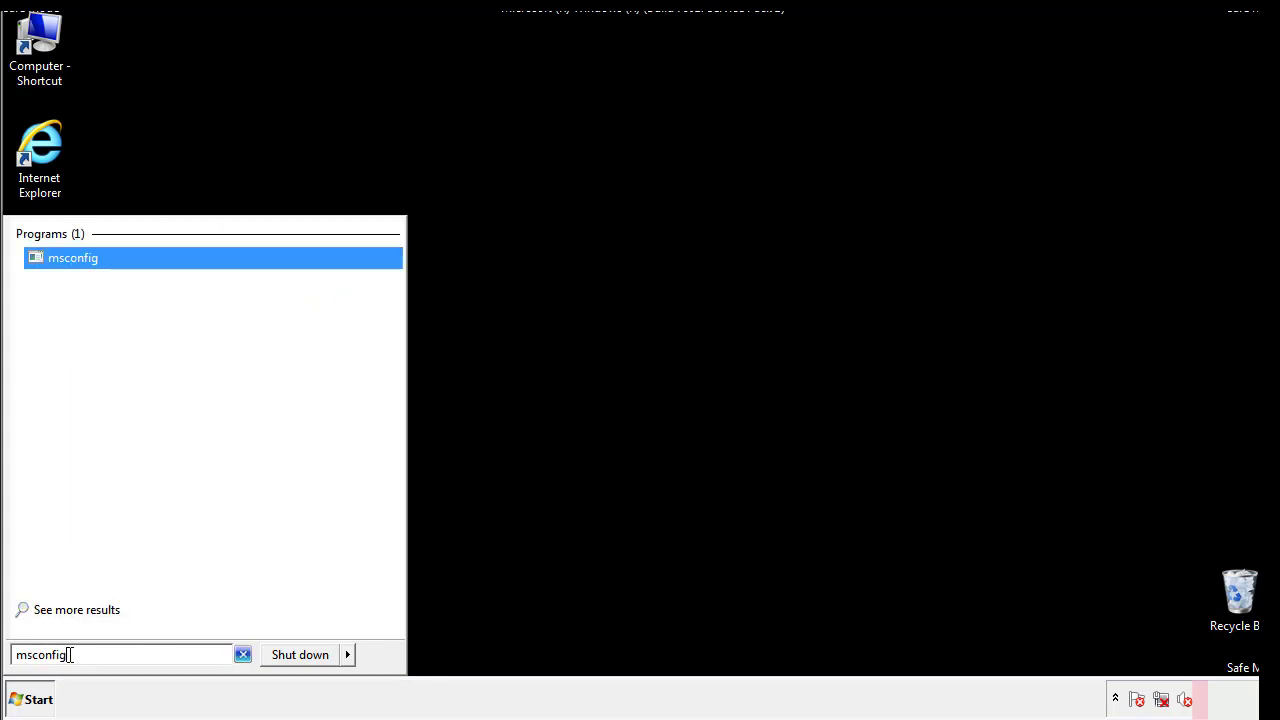
pyautogui.press('Return')
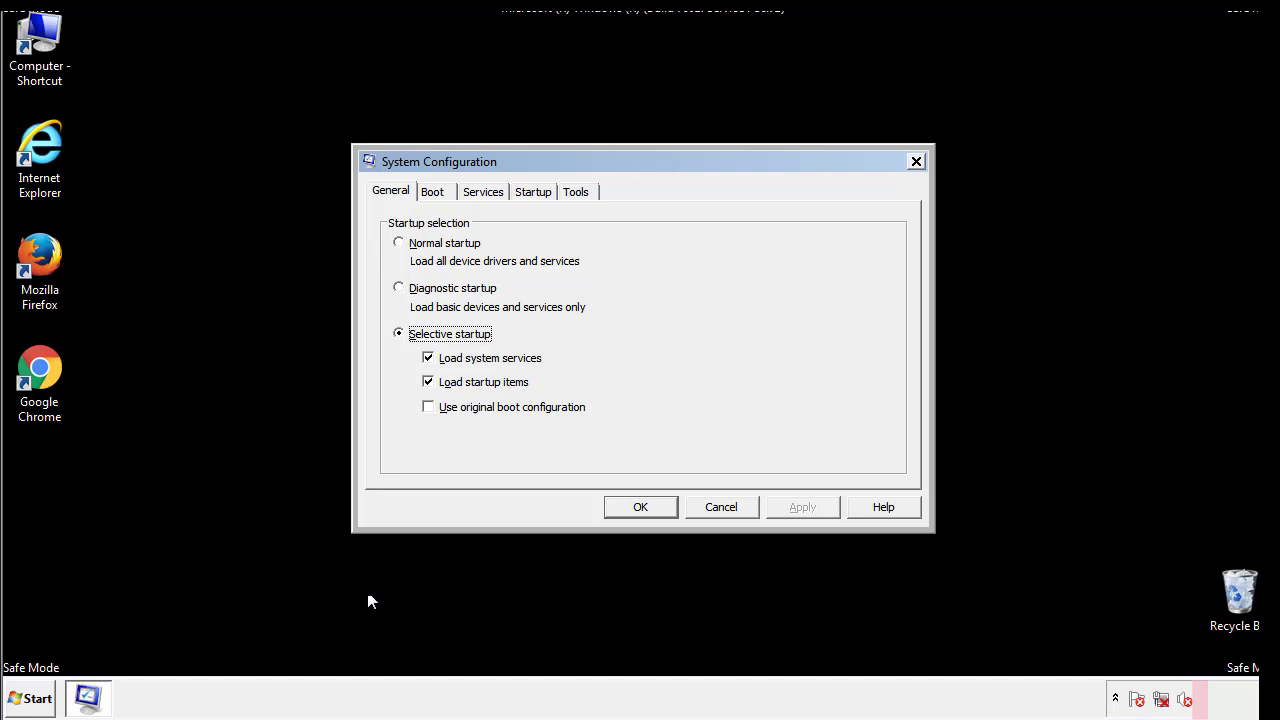
# Clear the Safe boot option on the Boot tab, apply it, and restart Windows normally.
pyautogui.click(436, 191)
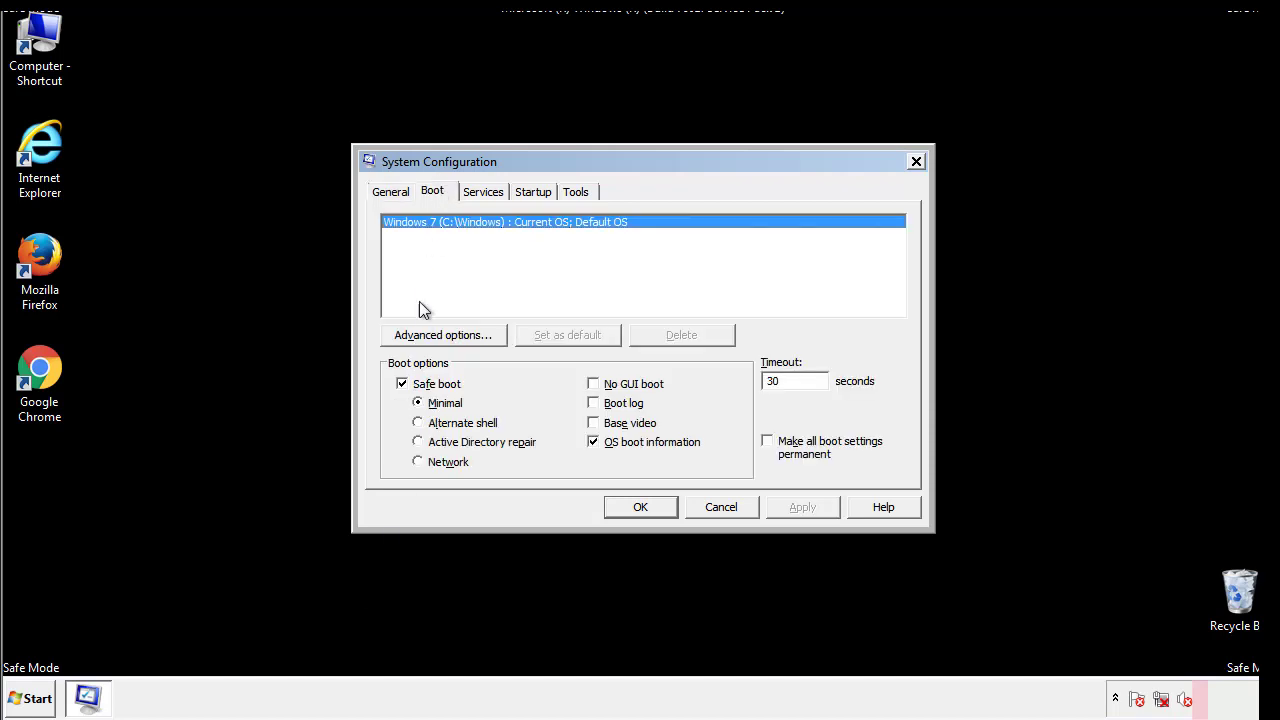
pyautogui.click(406, 388)
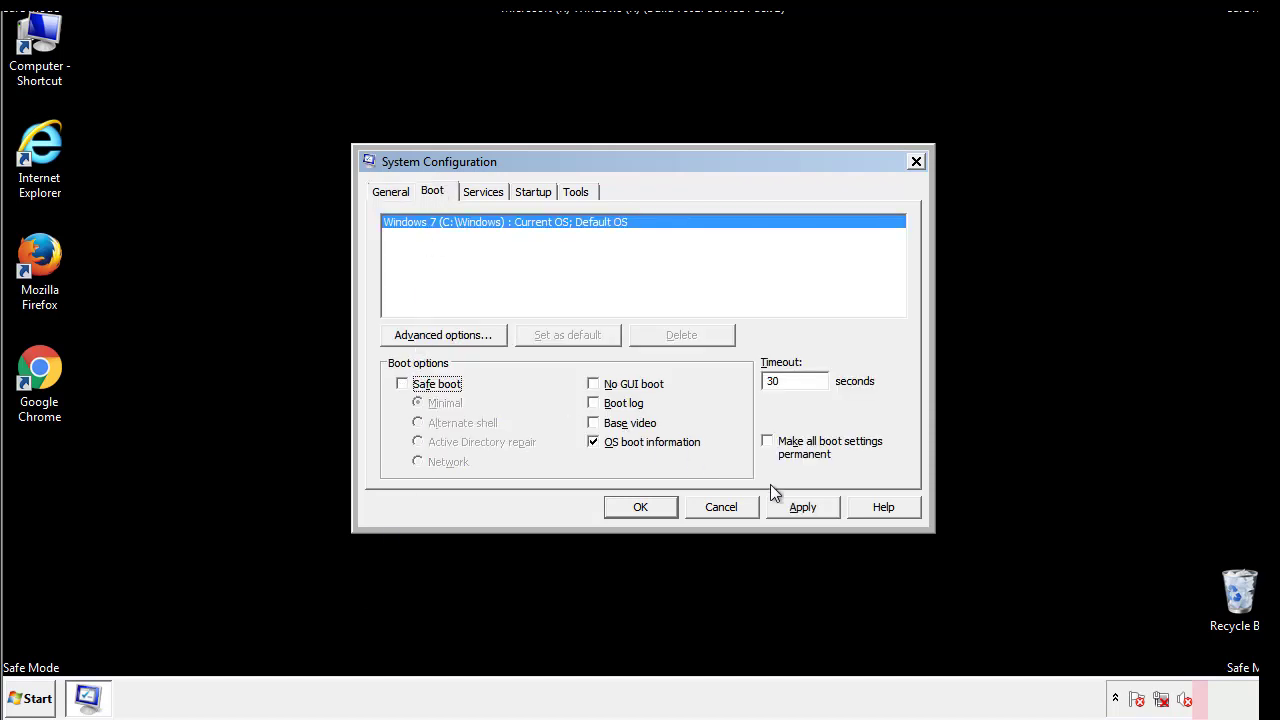
pyautogui.click(805, 506)
pyautogui.click(638, 508)
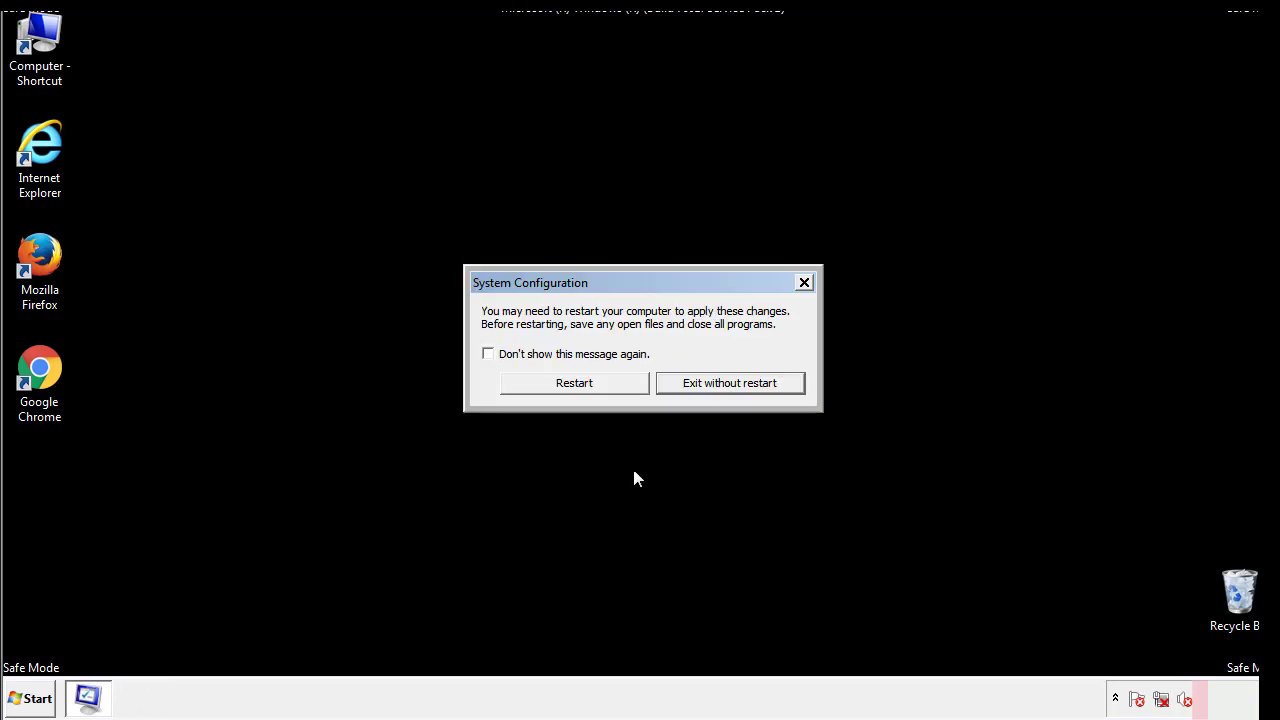
pyautogui.click(592, 390)
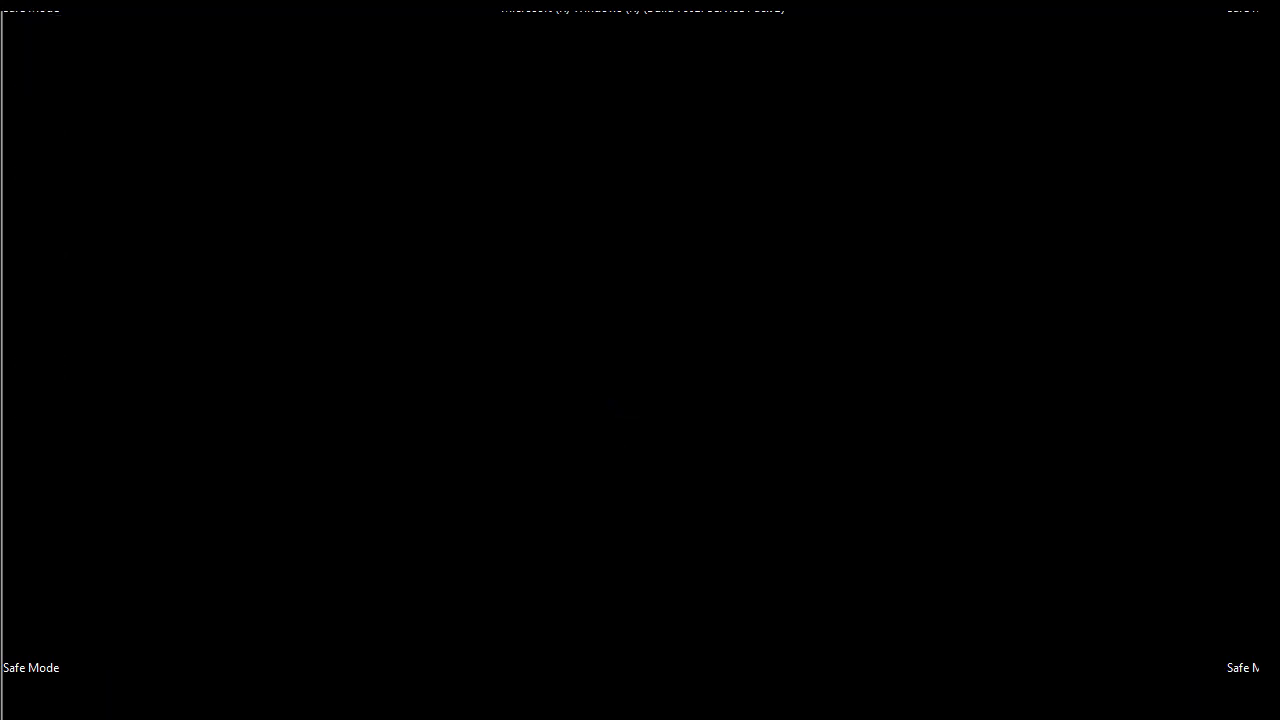